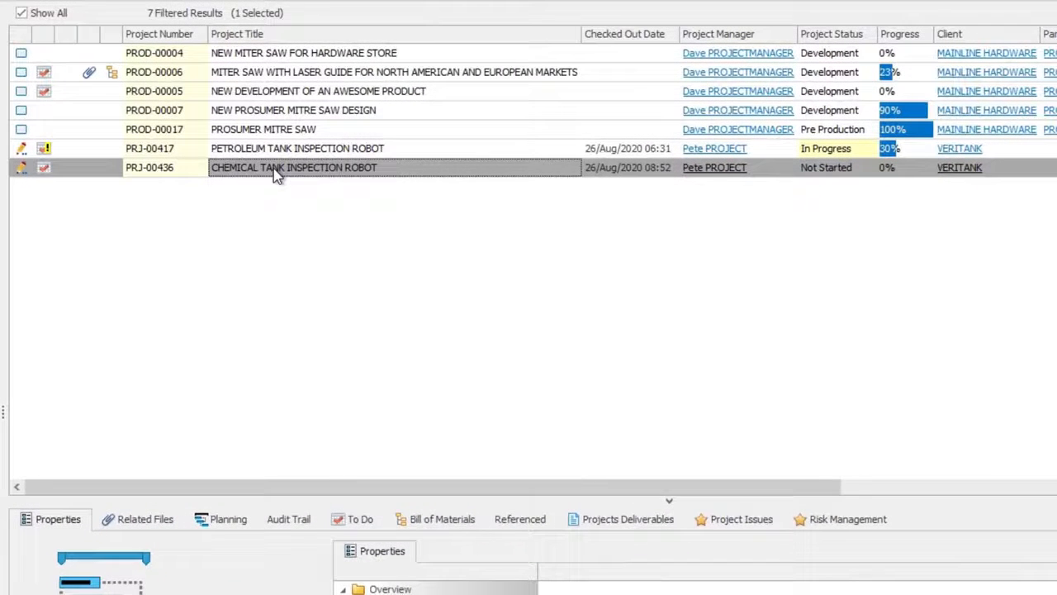
# Add the CHEMICAL TANK INSPECTION ROBOT project to the VERITANK Projects planning list and open that list
pyautogui.rightClick(277, 174)
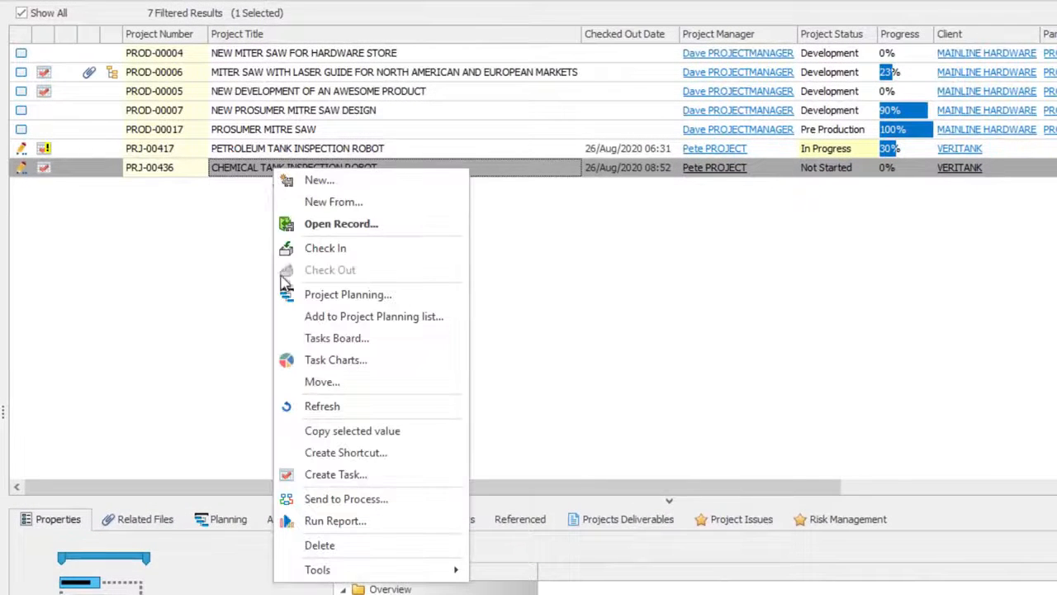
pyautogui.click(293, 320)
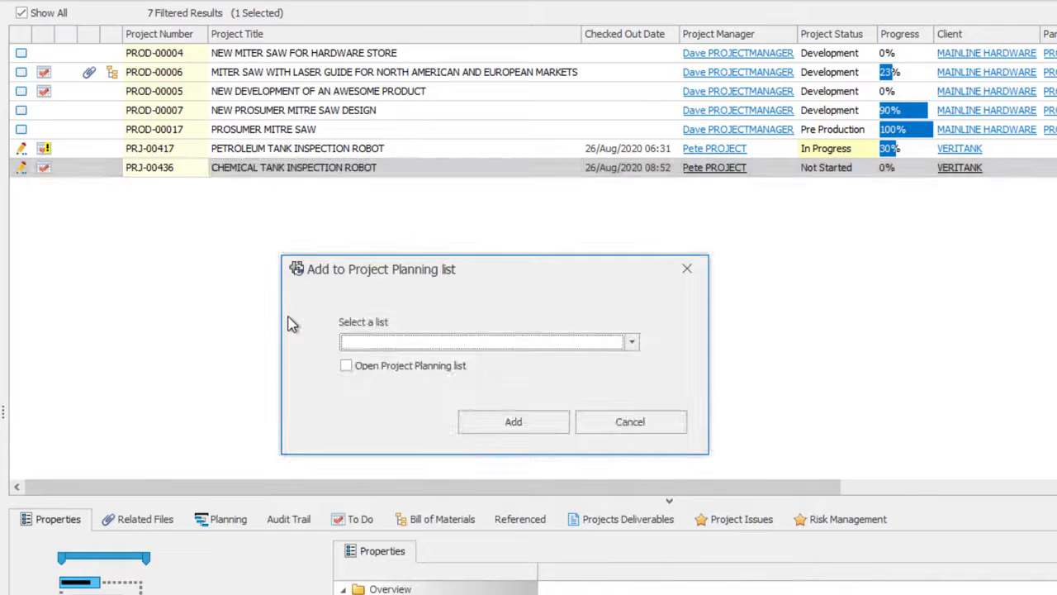
pyautogui.click(347, 347)
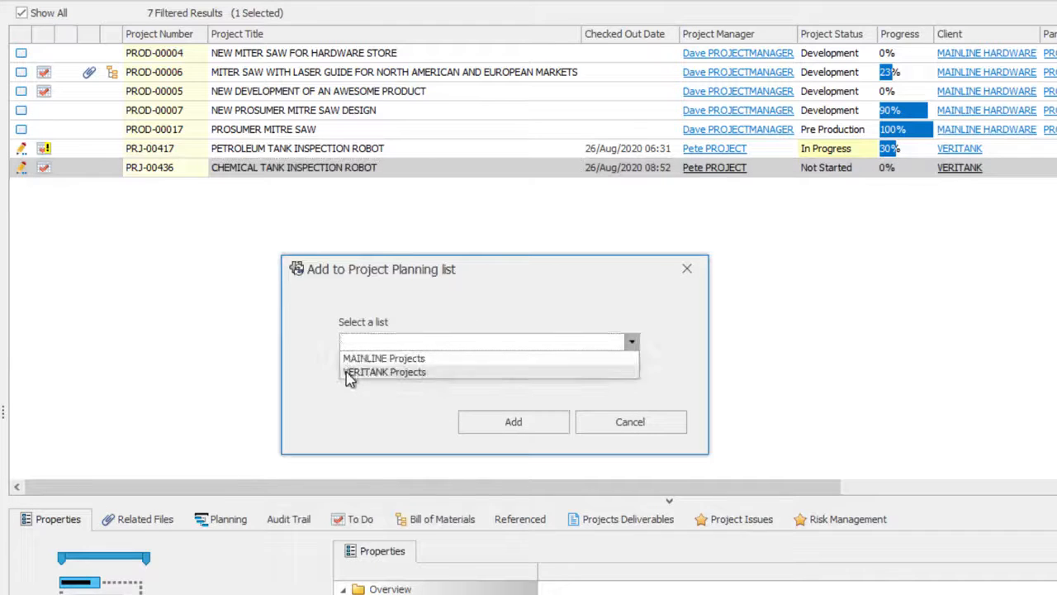
pyautogui.click(347, 371)
pyautogui.click(347, 371)
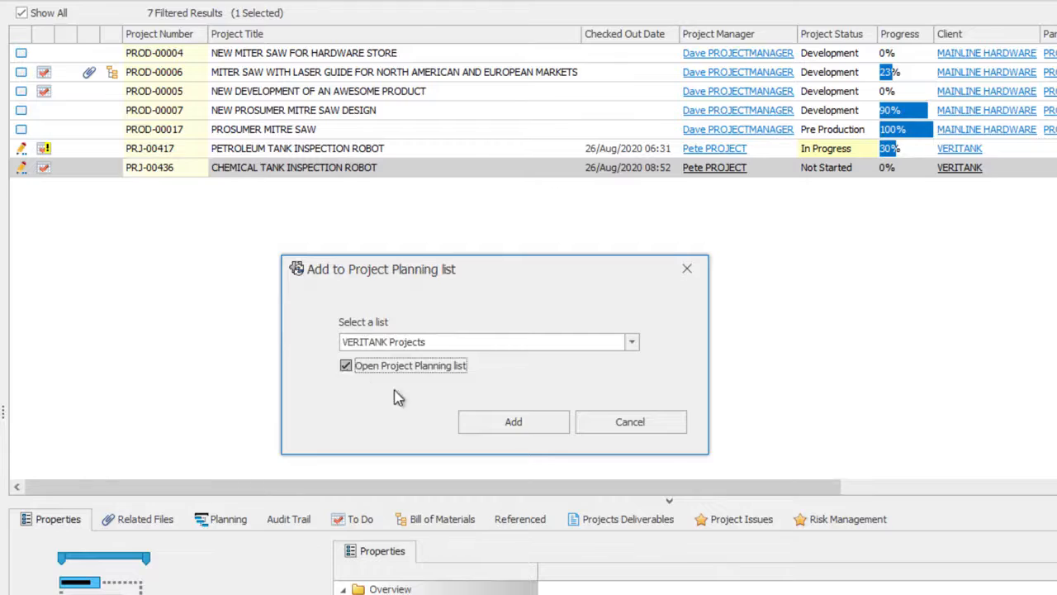
pyautogui.click(502, 423)
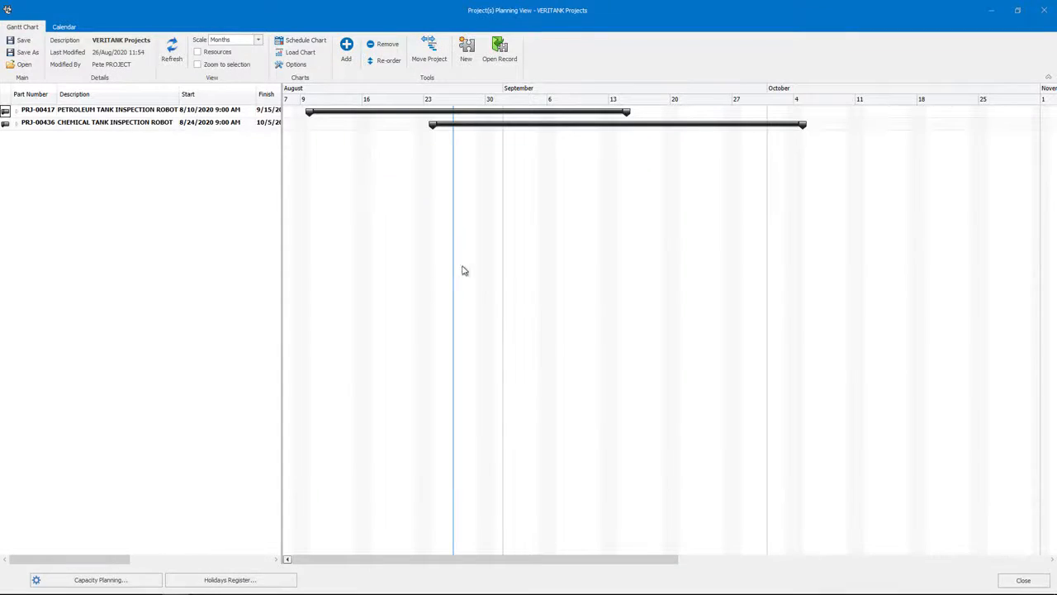
# Show the load chart and move the CHEMICAL TANK INSPECTION ROBOT project forward 15 days, including its edited tasks
pyautogui.click(305, 53)
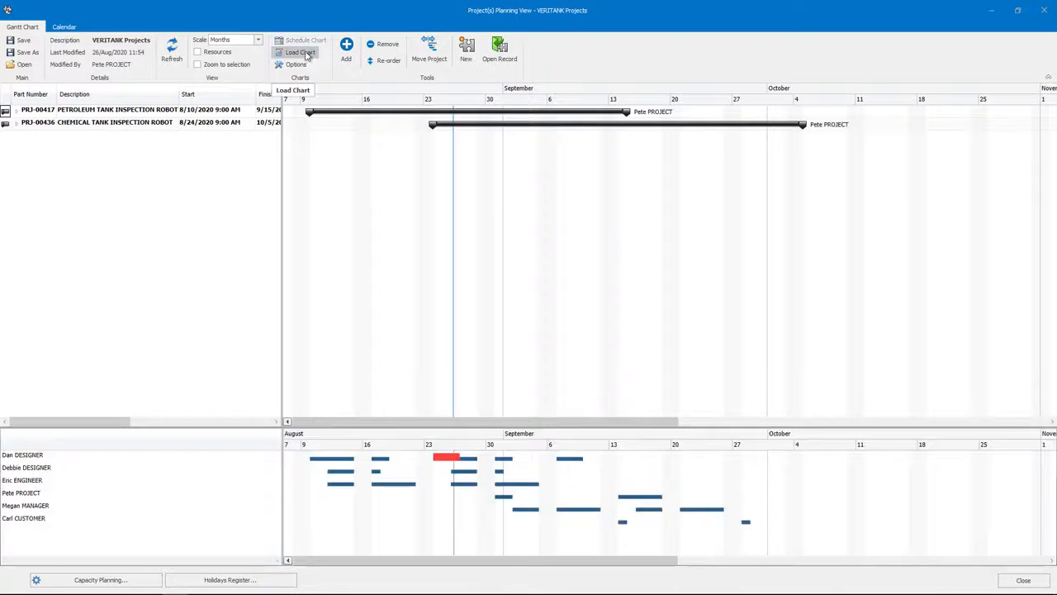
pyautogui.click(131, 121)
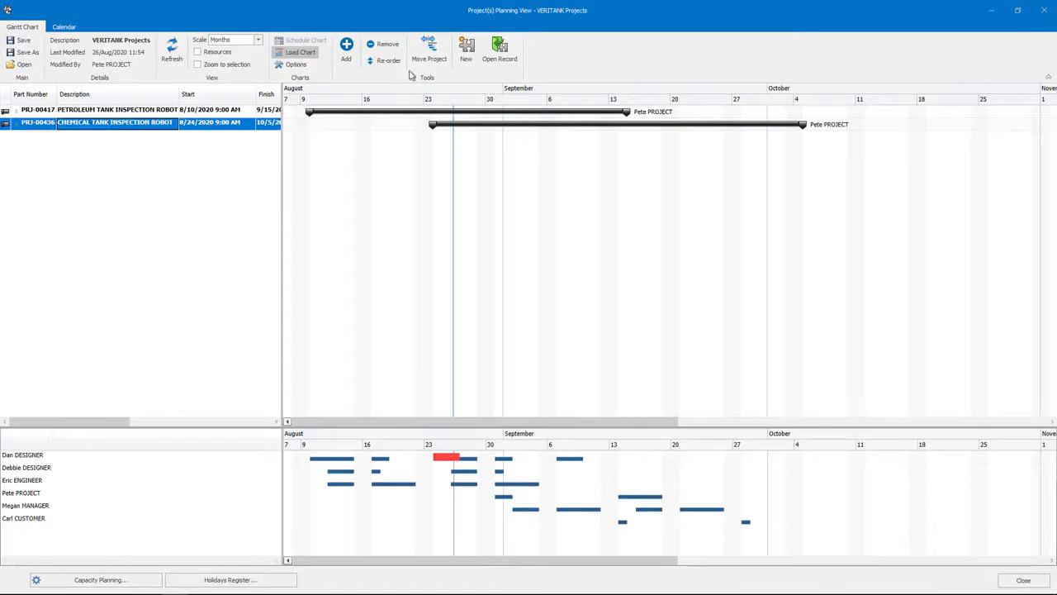
pyautogui.click(429, 51)
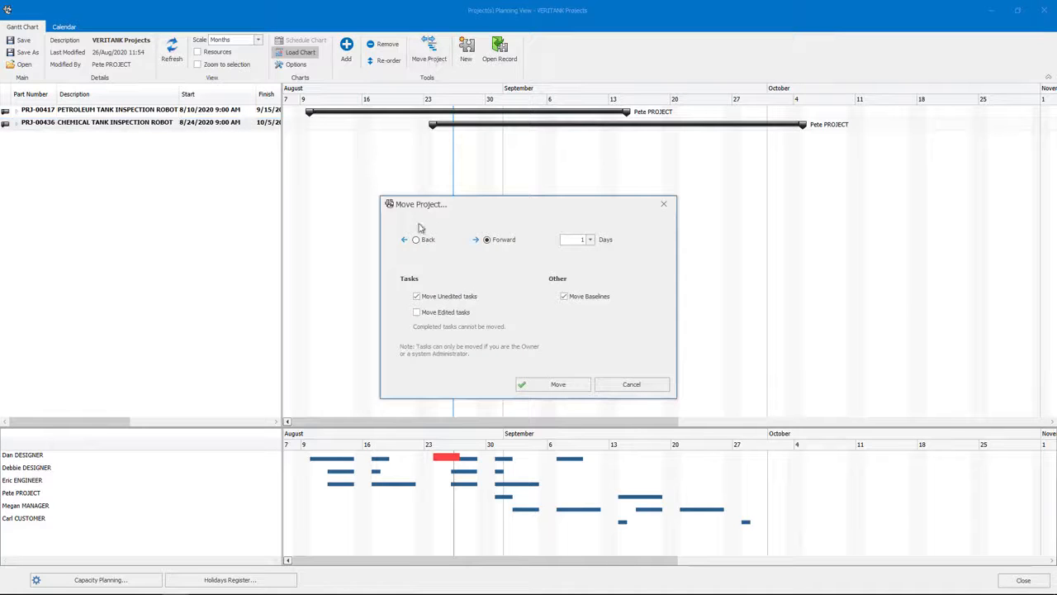
pyautogui.click(417, 312)
pyautogui.click(578, 240)
pyautogui.write('15')
pyautogui.click(568, 383)
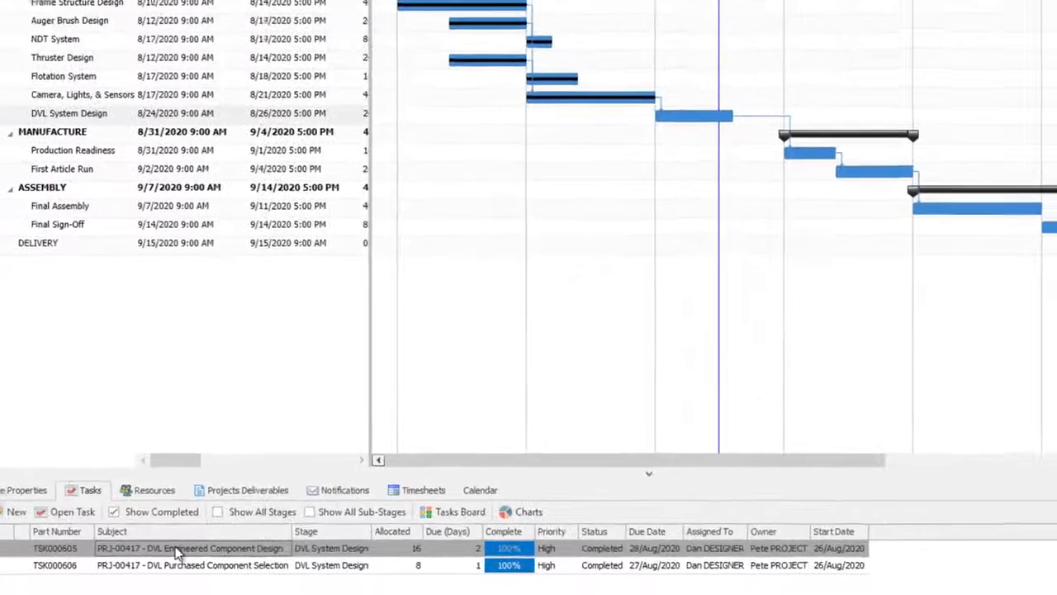
# Review the DVL Engineered Component Design task's details and the project deliverables of the DVL System Design stage
pyautogui.doubleClick(174, 553)
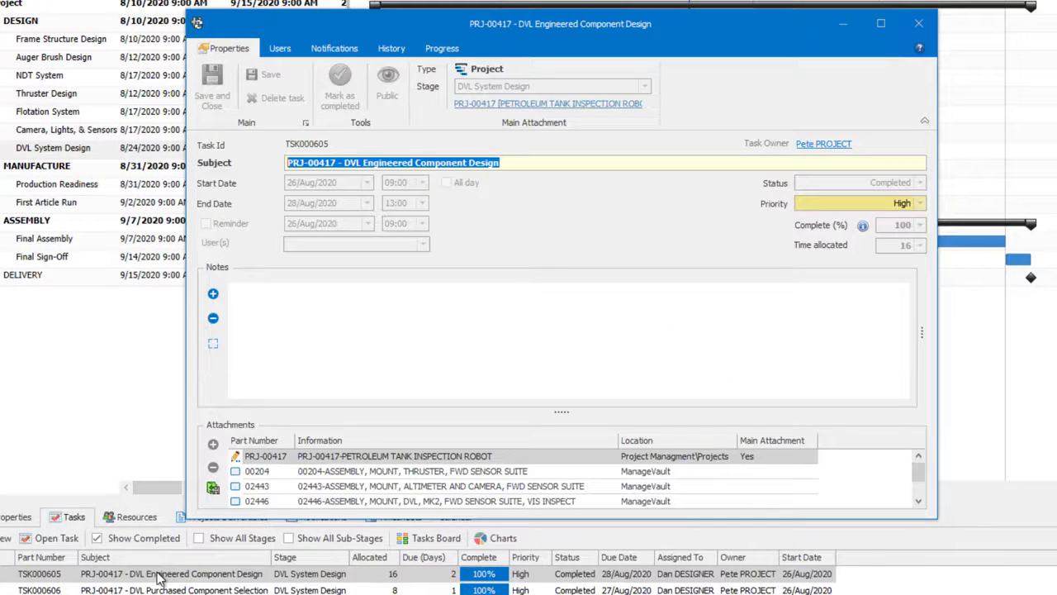
pyautogui.click(918, 23)
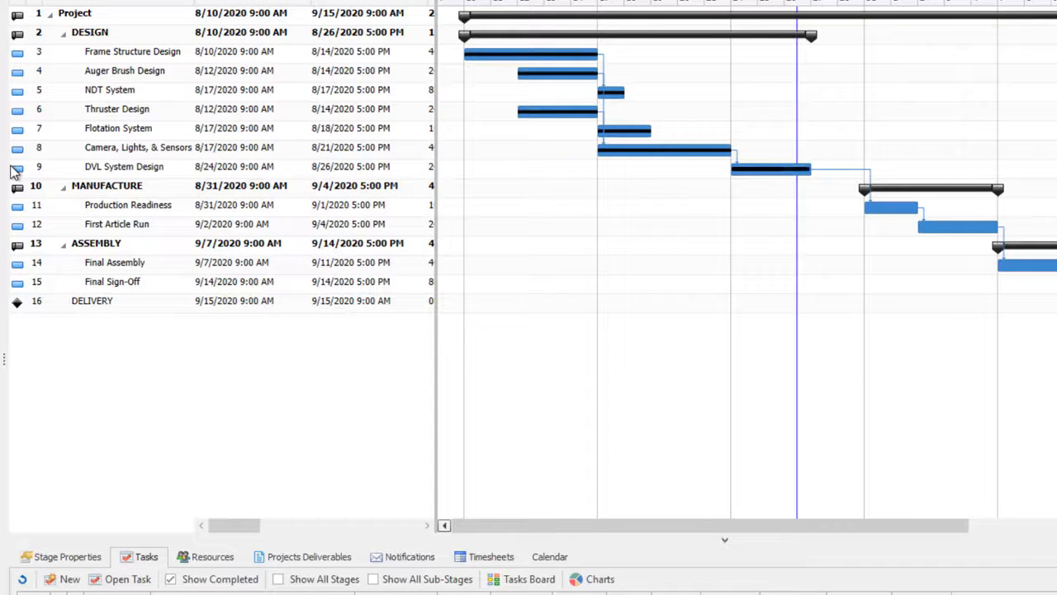
pyautogui.click(15, 170)
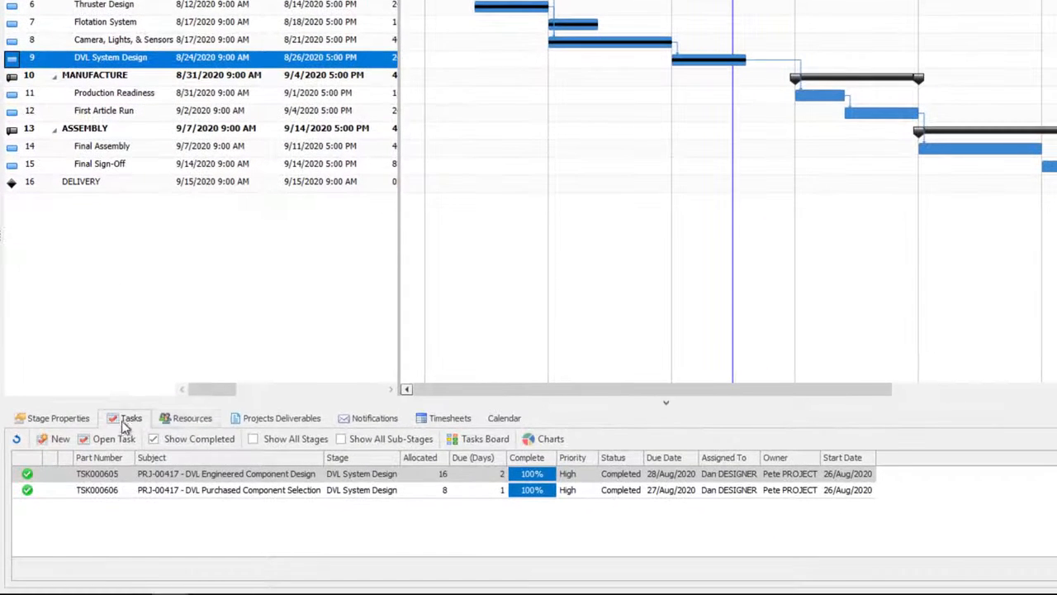
pyautogui.click(260, 419)
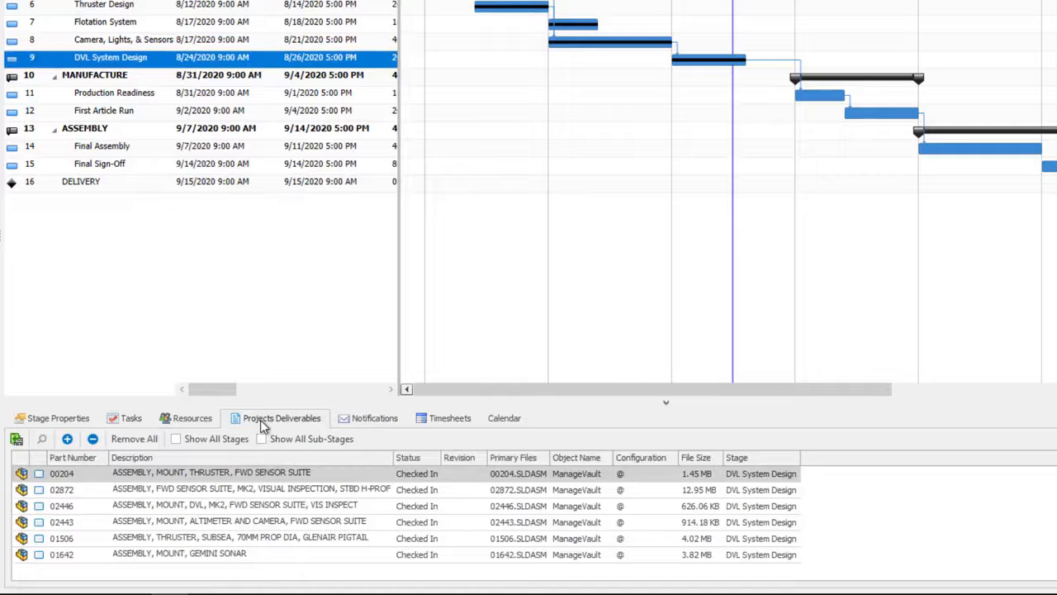
# Return to the DVL System Design stage's tasks and view the task charts
pyautogui.click(118, 425)
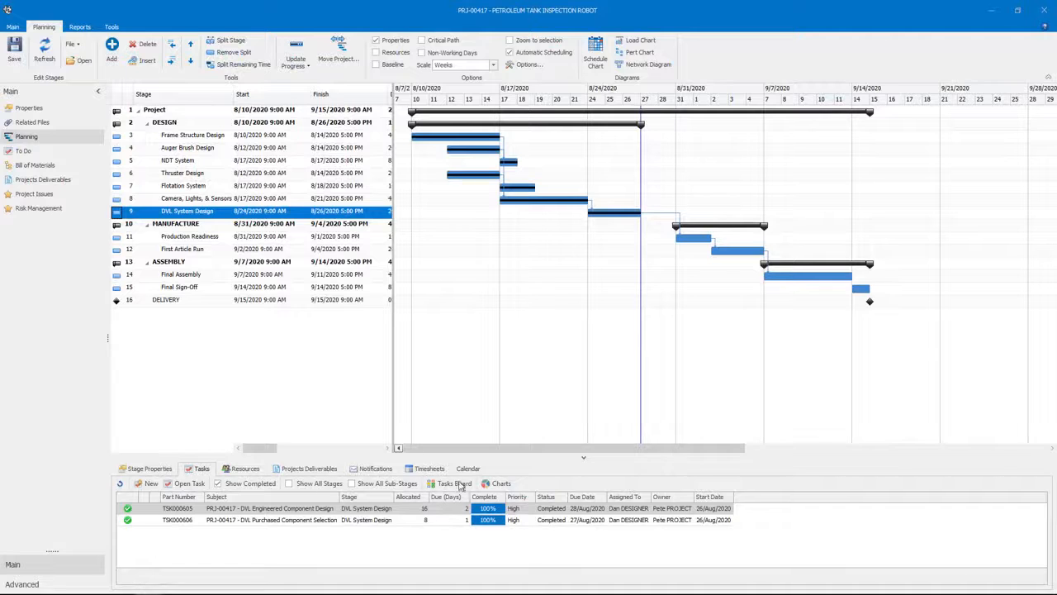
pyautogui.click(498, 485)
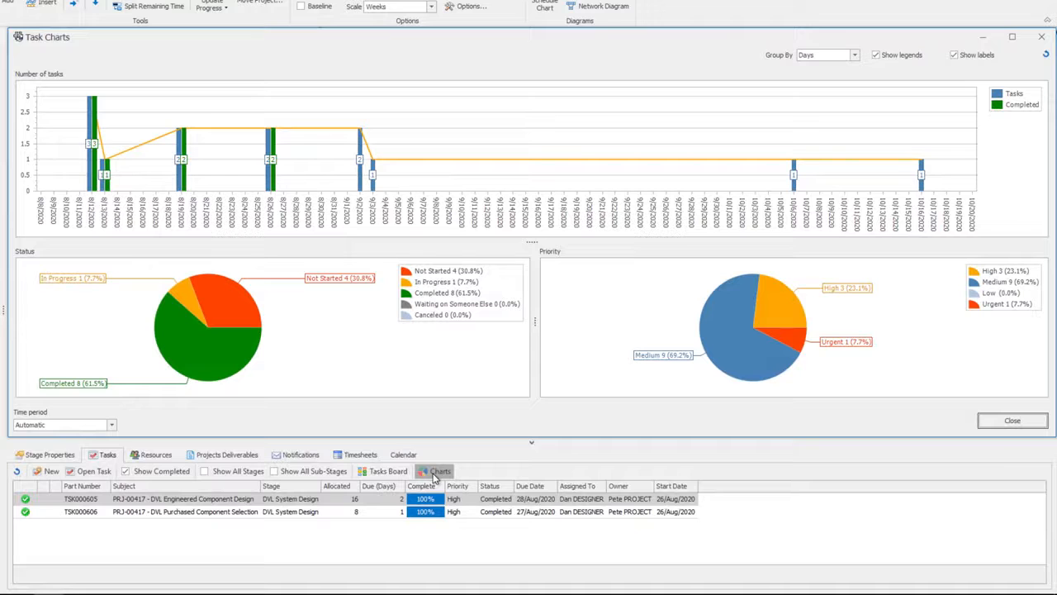
pyautogui.click(991, 422)
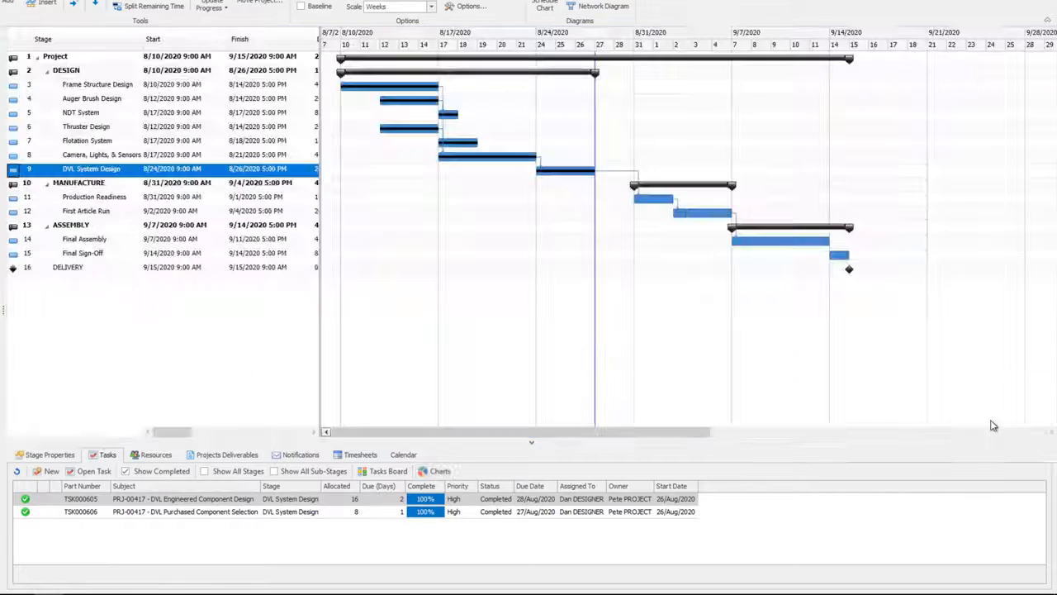
# Group the PRJ-00417 Tasks Board by Status (Kanban Board) and move the Supplier Part Quotes task to In Progress
pyautogui.click(369, 471)
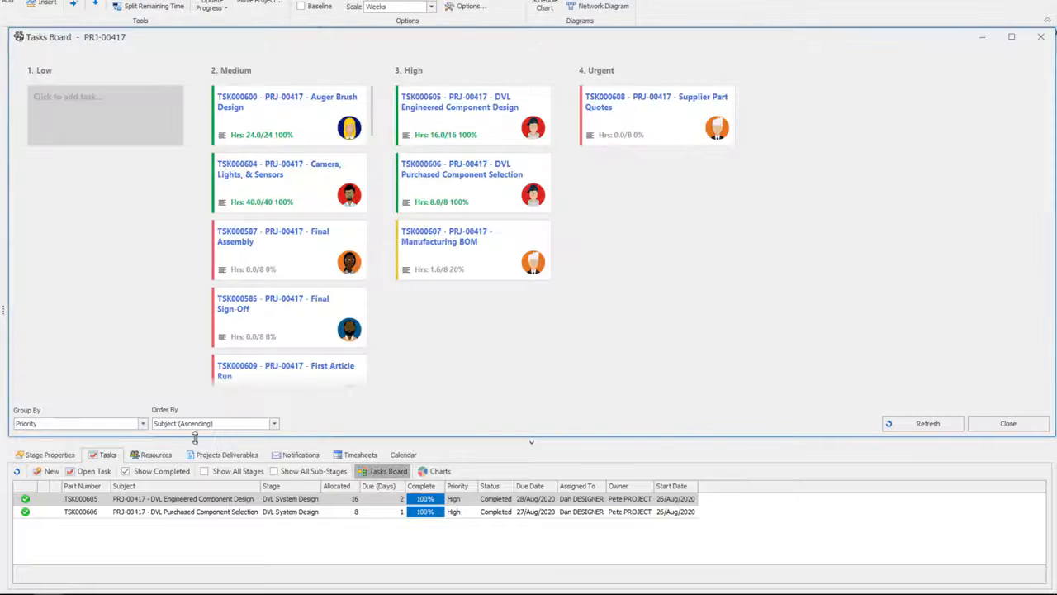
pyautogui.click(142, 424)
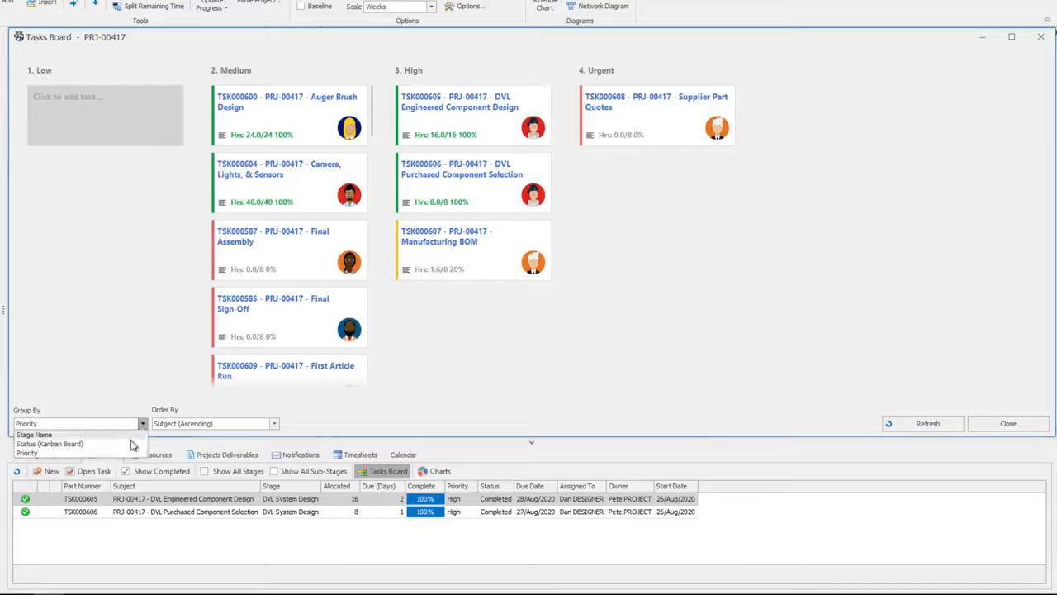
pyautogui.click(132, 444)
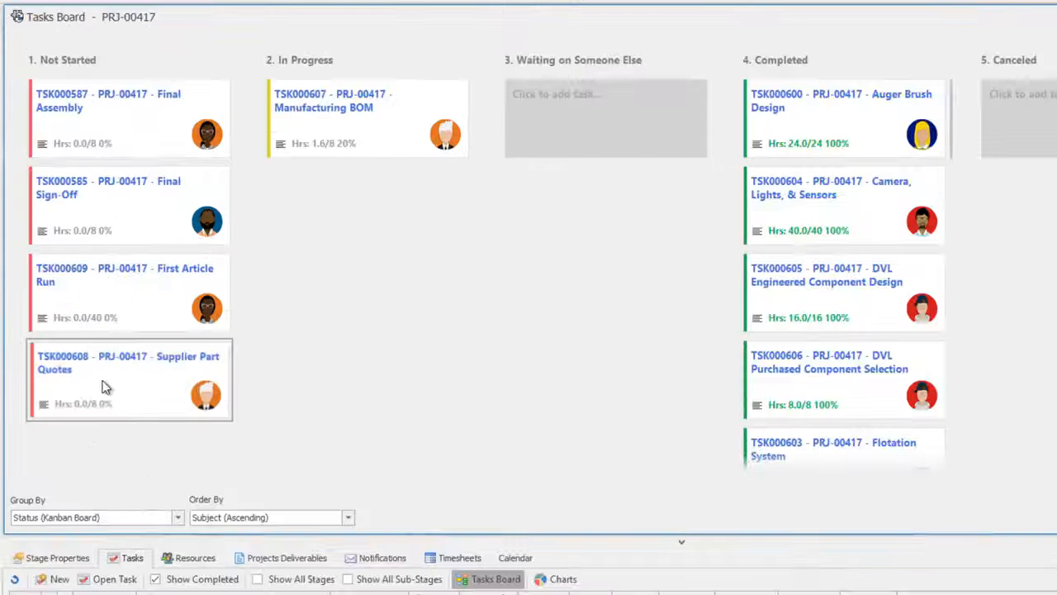
pyautogui.moveTo(87, 323); pyautogui.dragTo(290, 182)
pyautogui.moveTo(367, 204); pyautogui.dragTo(368, 206)
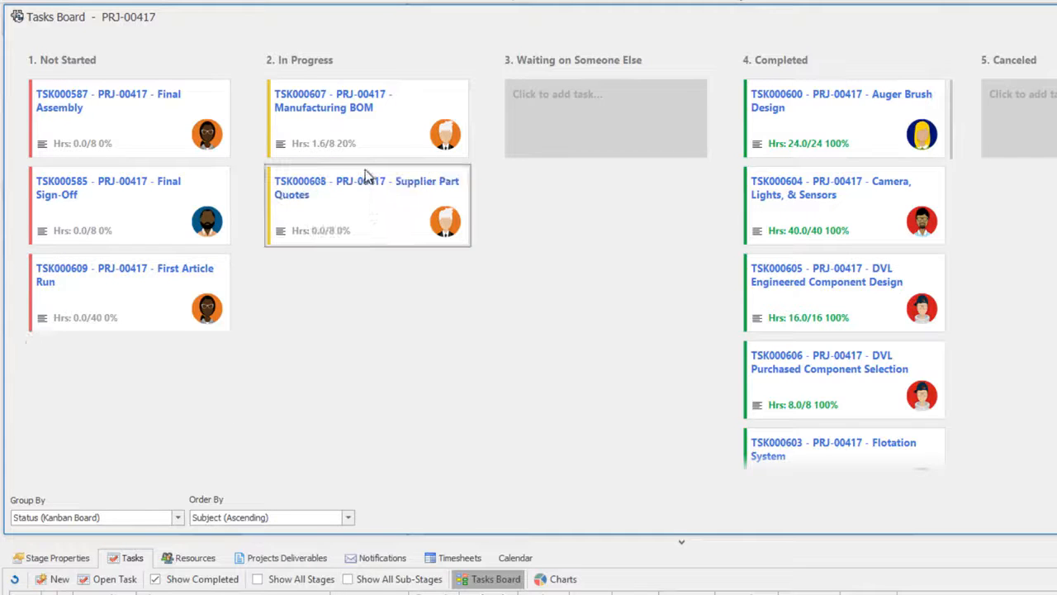
# Open the Manufacturing BOM task and select assembly 02443 among the references of MFG-00005
pyautogui.doubleClick(370, 134)
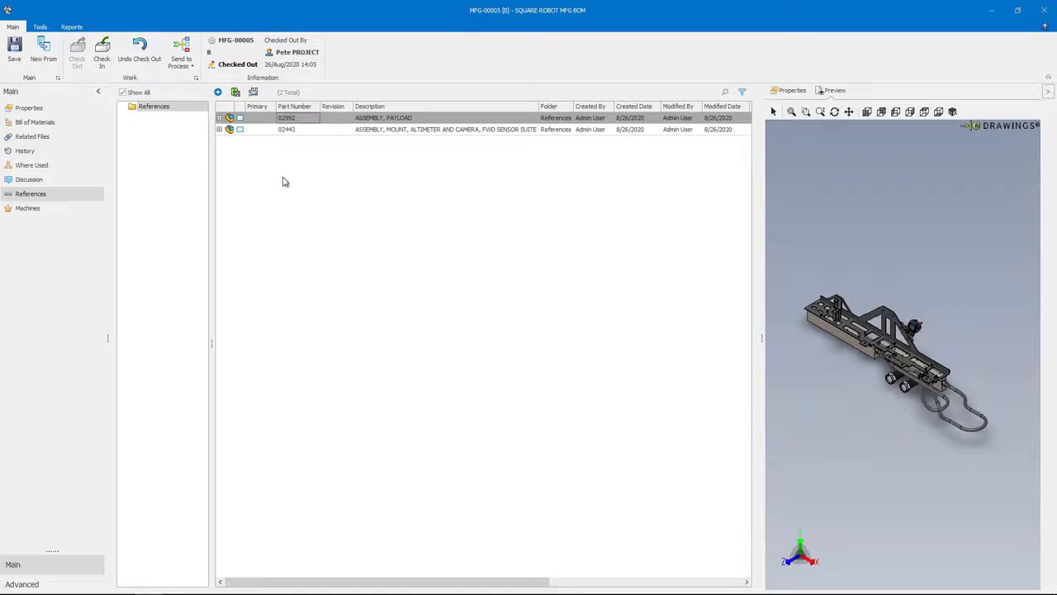
pyautogui.click(286, 130)
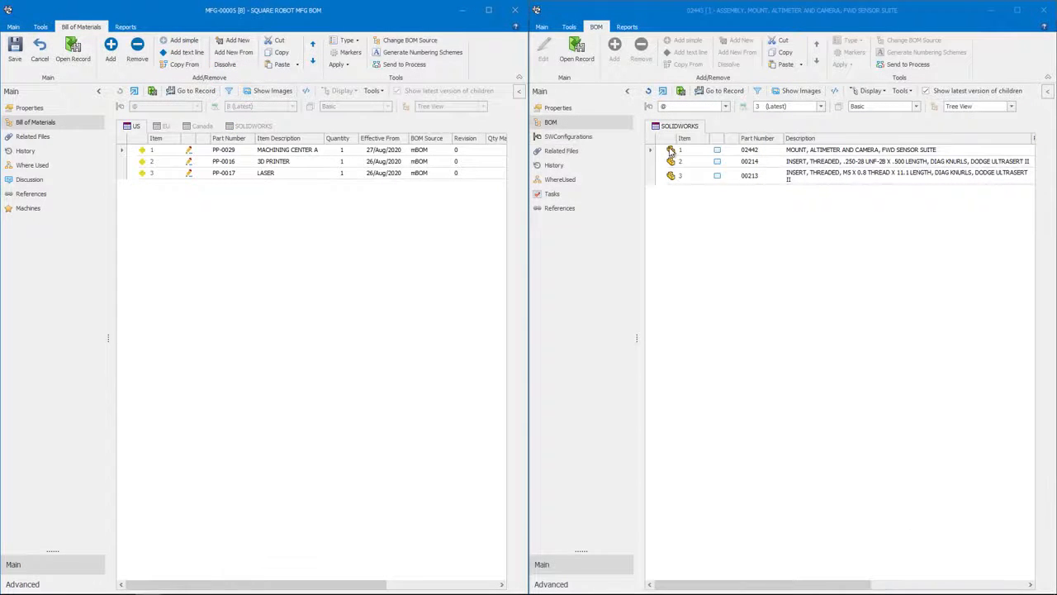
# Copy part 02442 from assembly 02443's BOM and paste it beneath MACHINING CENTER A in MFG-00005's US BOM
pyautogui.rightClick(670, 151)
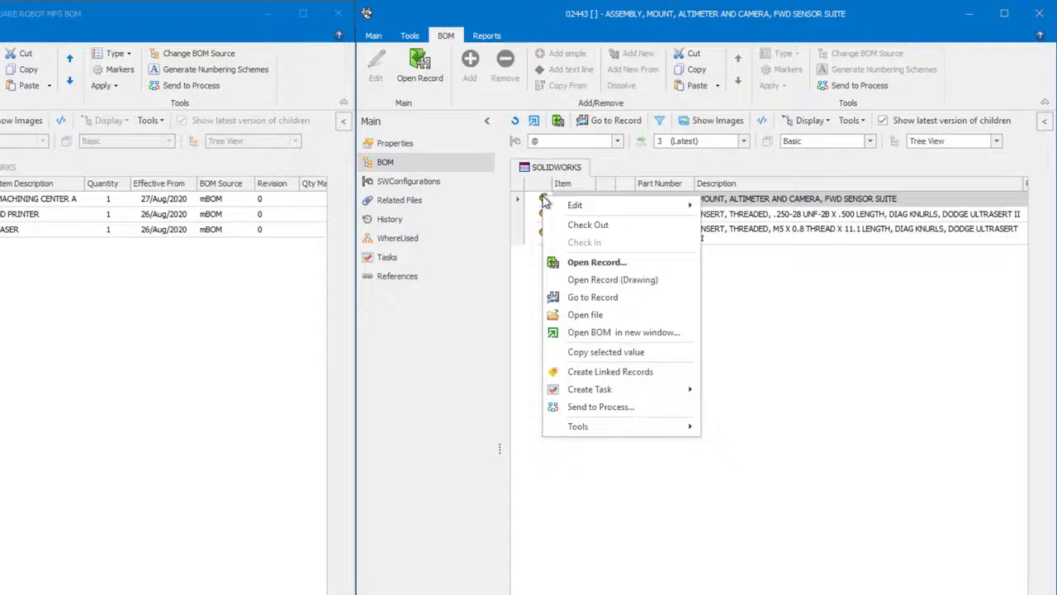
pyautogui.moveTo(580, 206)
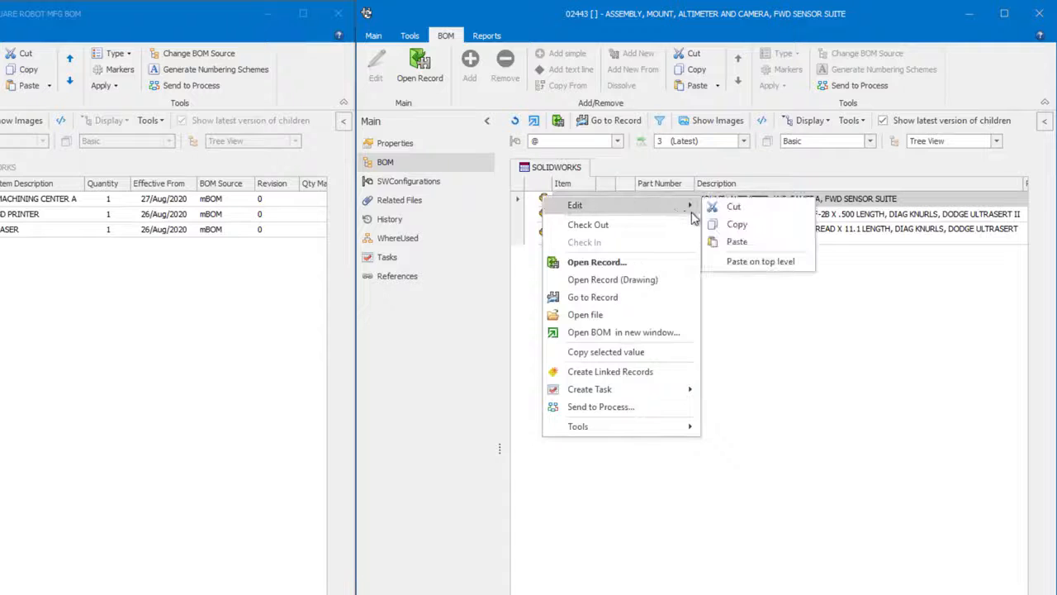
pyautogui.click(719, 222)
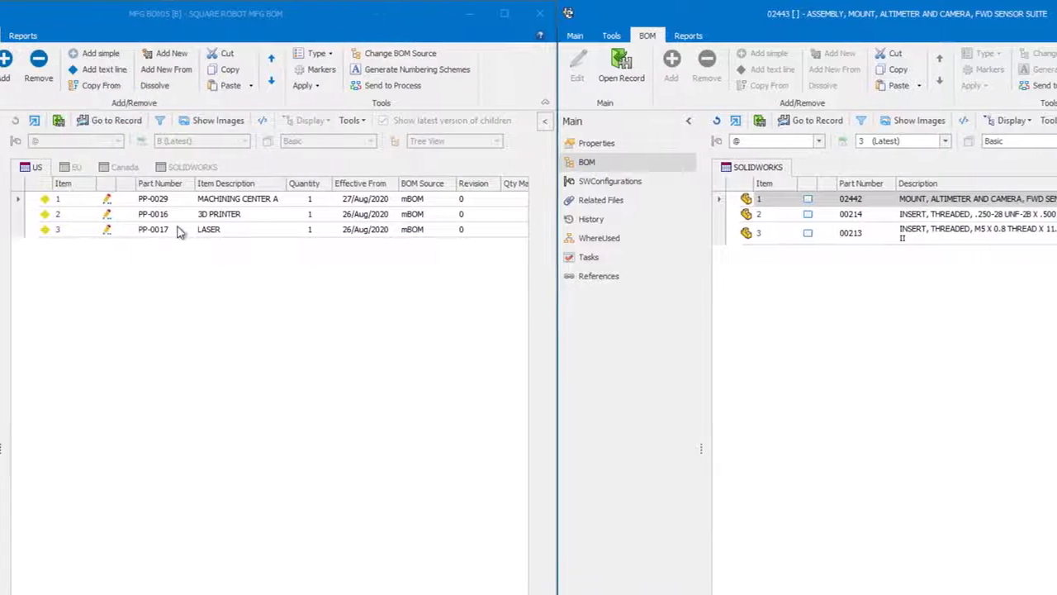
pyautogui.rightClick(238, 199)
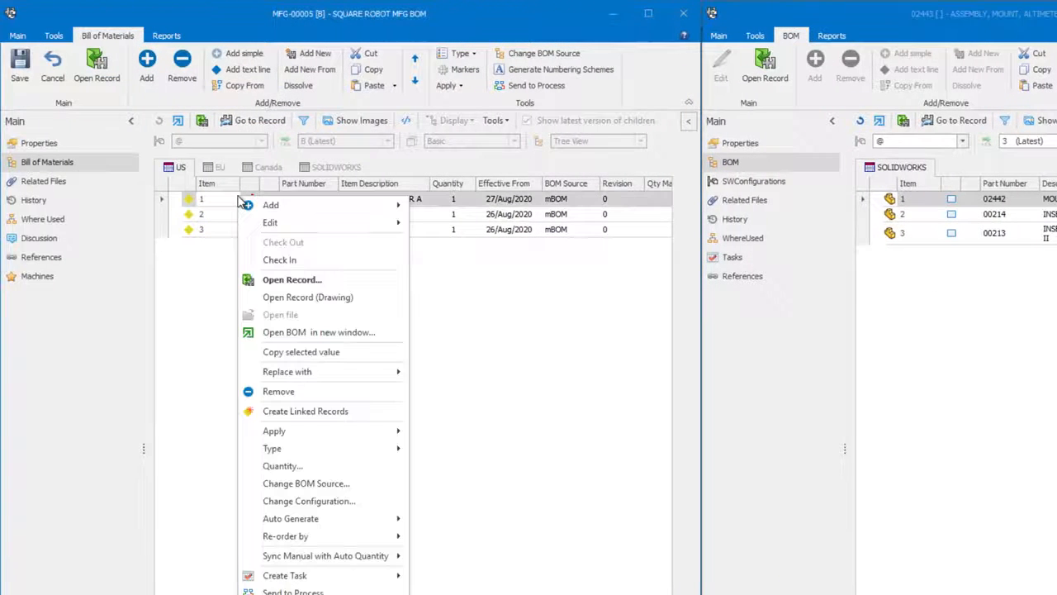
pyautogui.moveTo(356, 223)
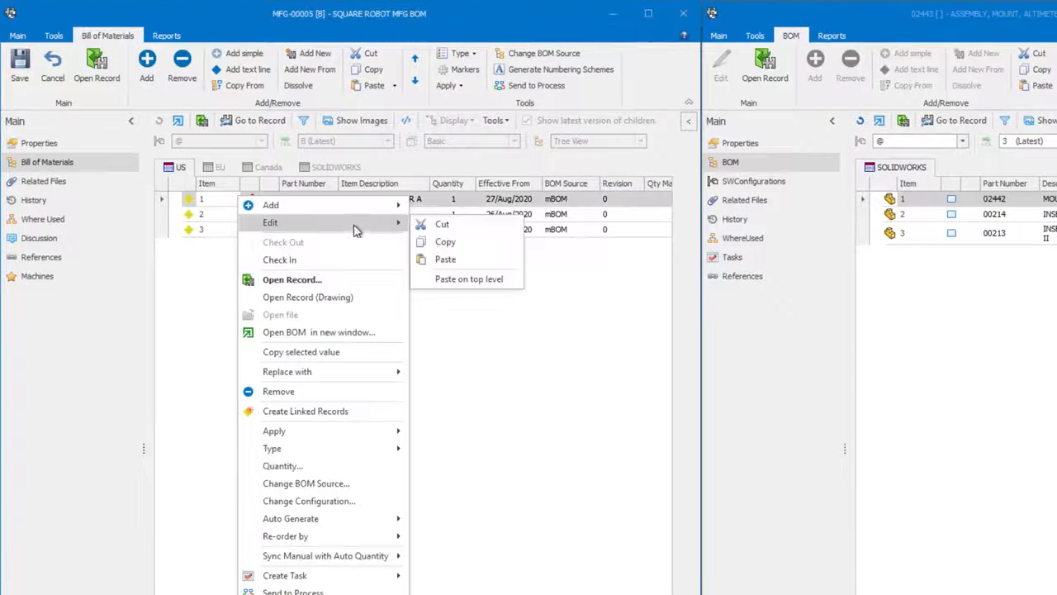
pyautogui.click(438, 263)
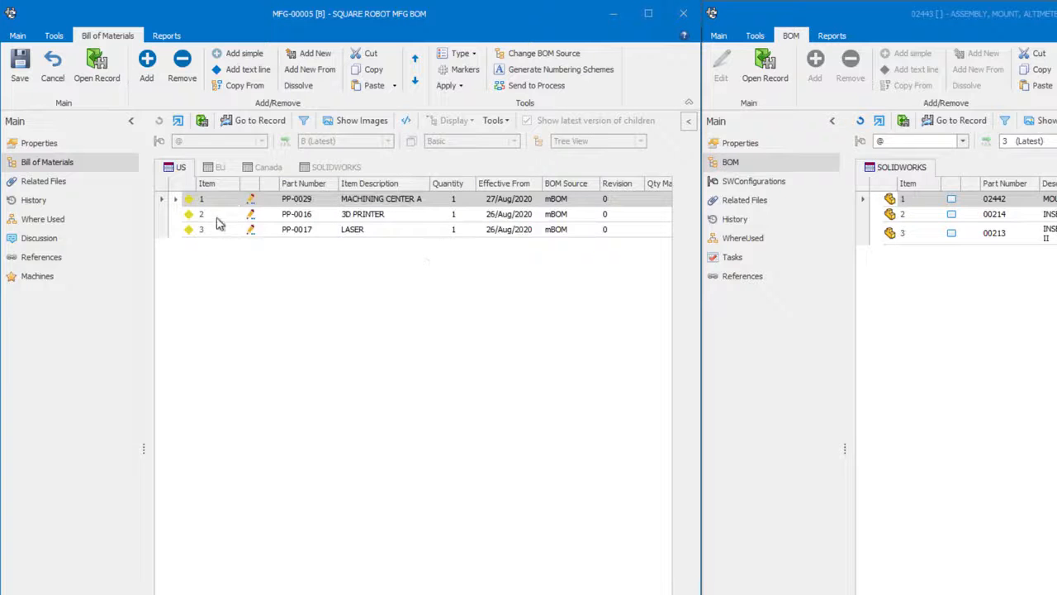
pyautogui.click(162, 199)
pyautogui.click(202, 214)
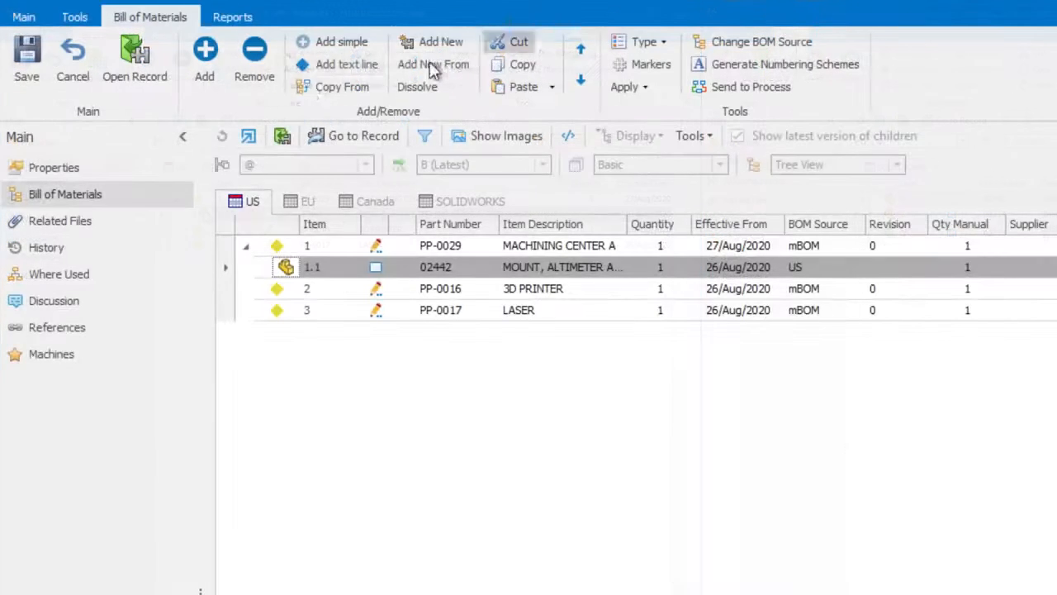
# Start a Copy From operation in the US BOM with another record, 02992 ASSEMBLY, PAYLOAD, as the source
pyautogui.click(306, 87)
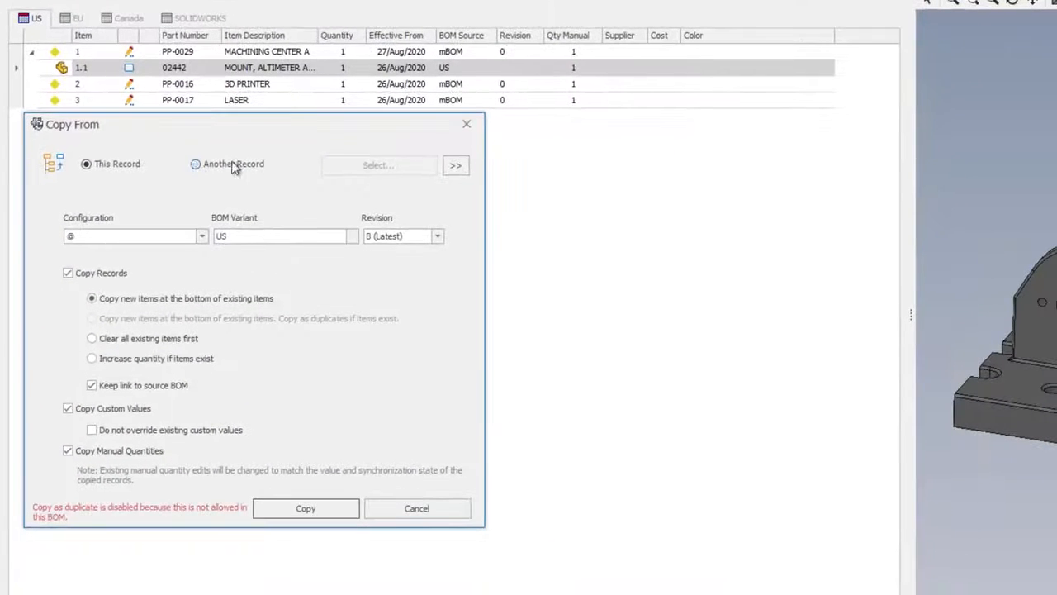
pyautogui.click(228, 190)
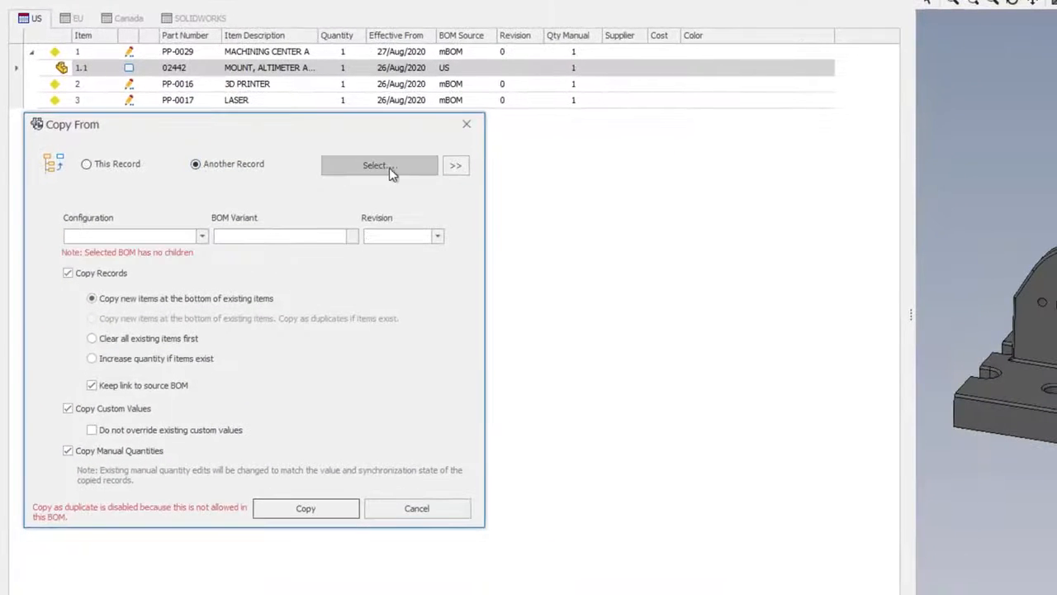
pyautogui.click(421, 191)
pyautogui.click(91, 482)
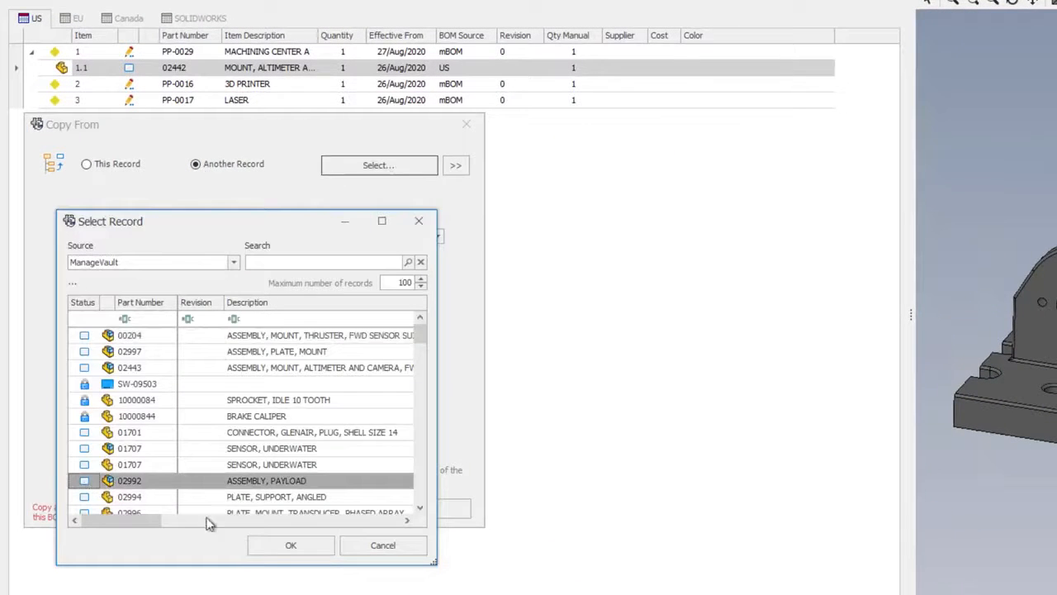
pyautogui.click(291, 545)
# Copy only items 02994, 02997 and 03143 from the source's SOLIDWORKS BOM into the US BOM
pyautogui.click(457, 166)
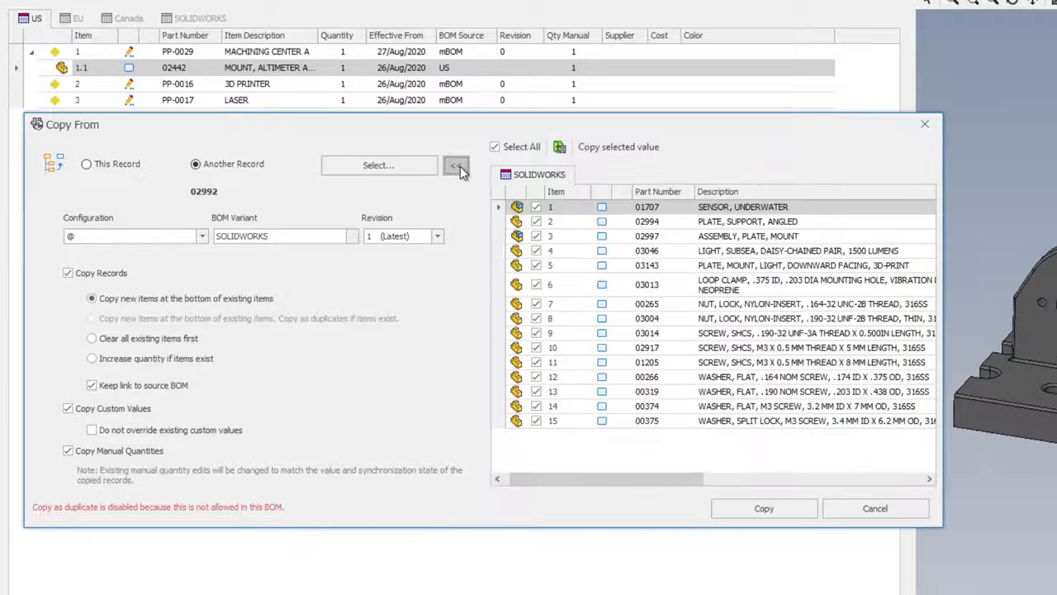
pyautogui.click(495, 147)
pyautogui.click(537, 221)
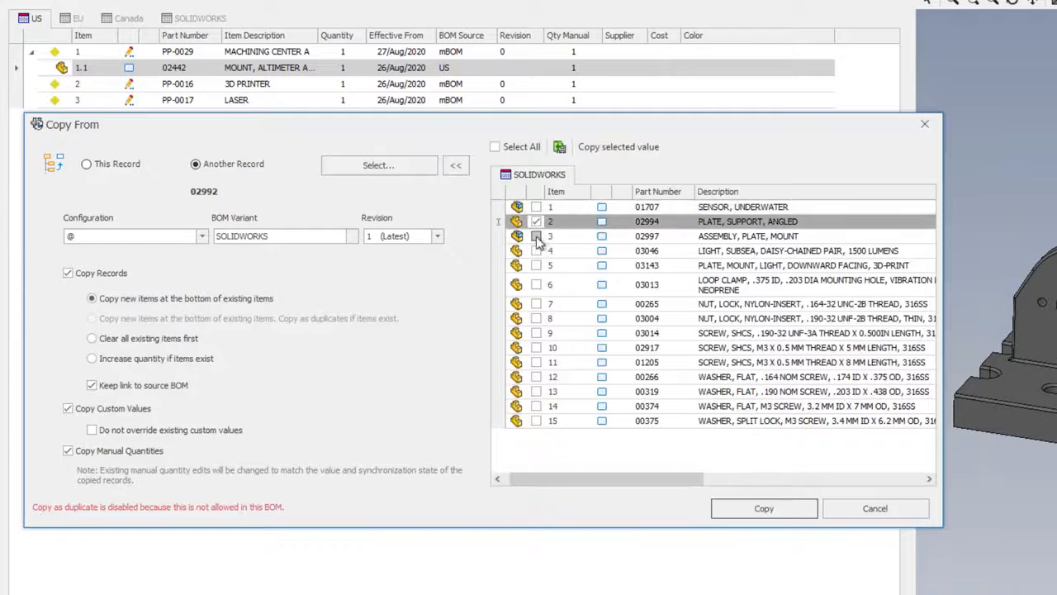
pyautogui.click(536, 236)
pyautogui.click(536, 265)
pyautogui.click(722, 511)
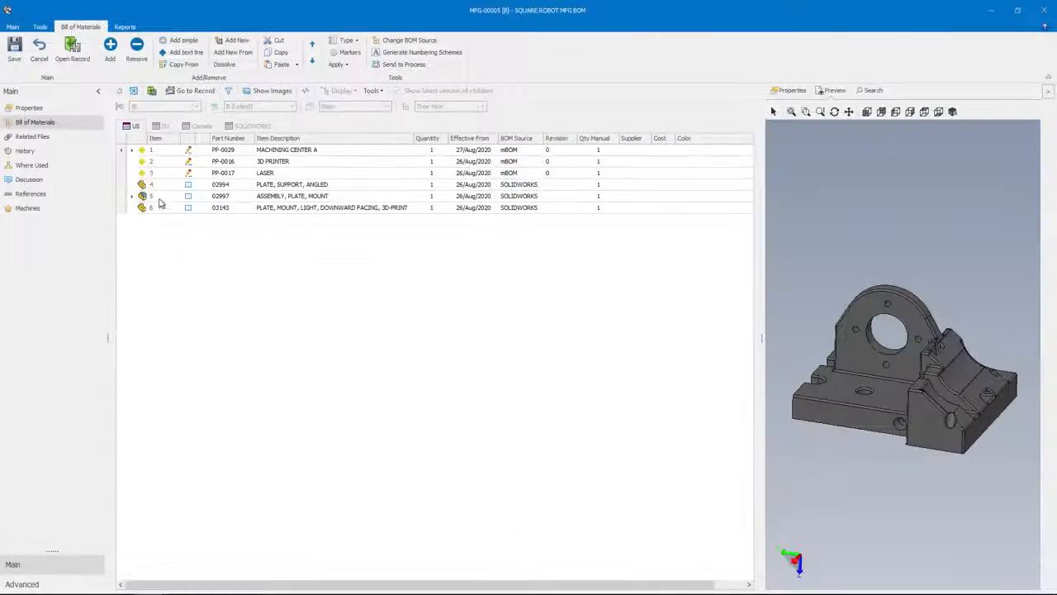
# Move parts 02994 and 03143 from the top level to beneath 3D PRINTER in the US BOM and save it
pyautogui.click(142, 187)
pyautogui.keyDown('ctrl'); pyautogui.click(141, 209); pyautogui.keyUp('ctrl')
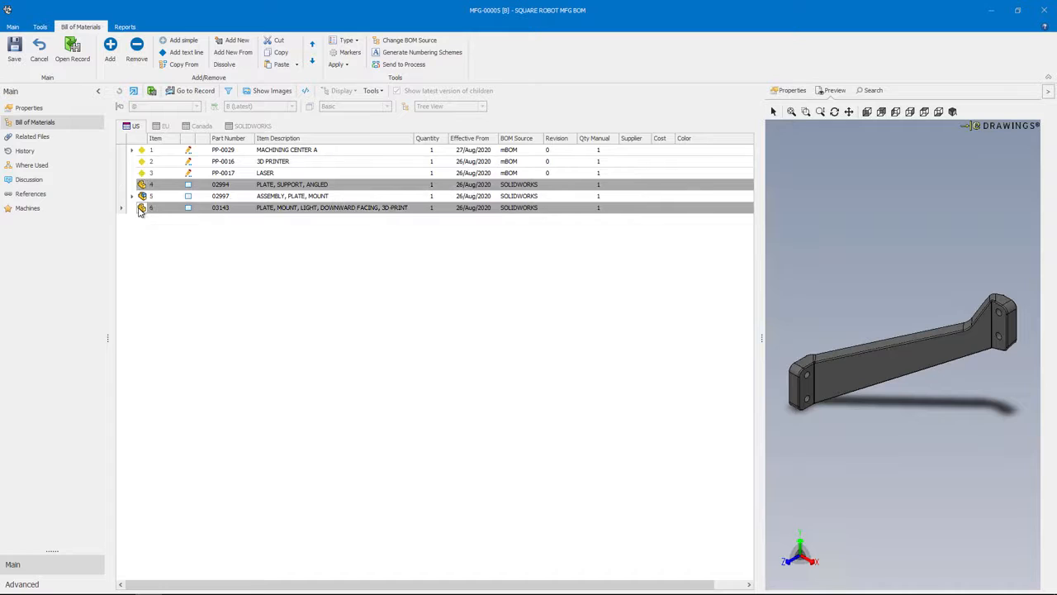
pyautogui.rightClick(142, 211)
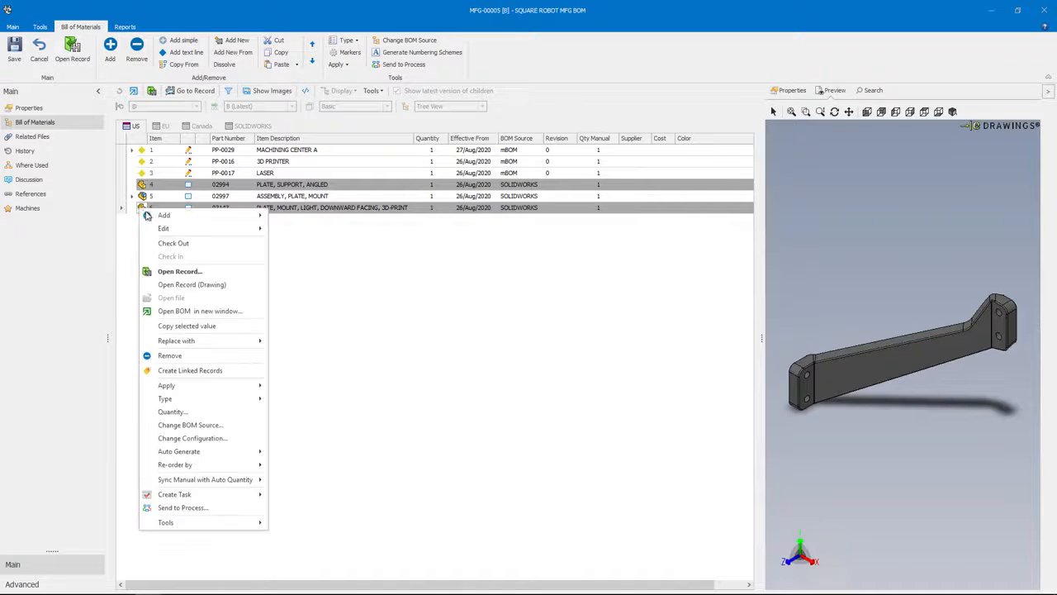
pyautogui.moveTo(161, 228)
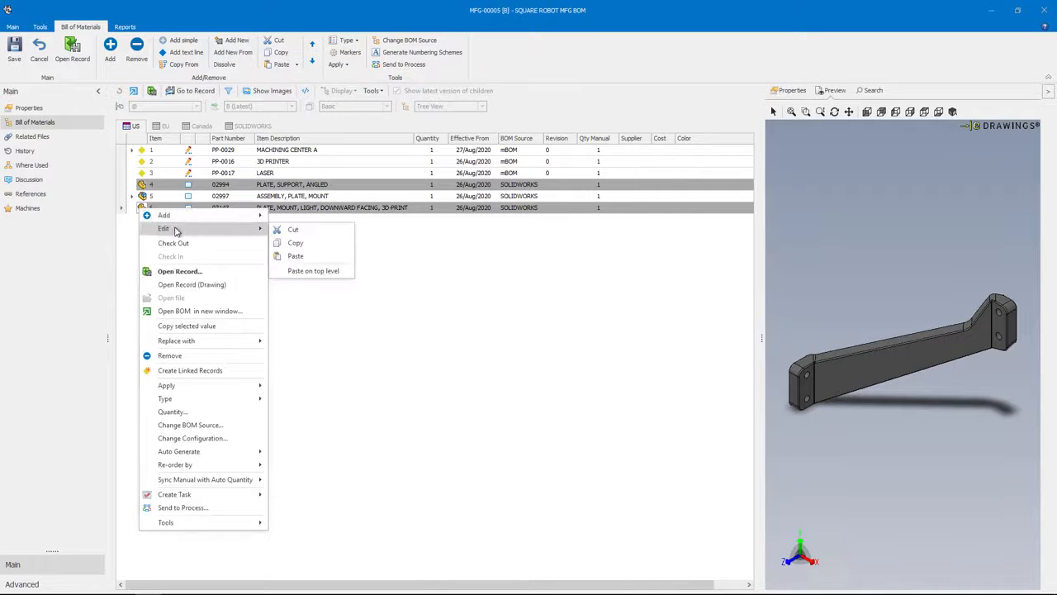
pyautogui.click(322, 236)
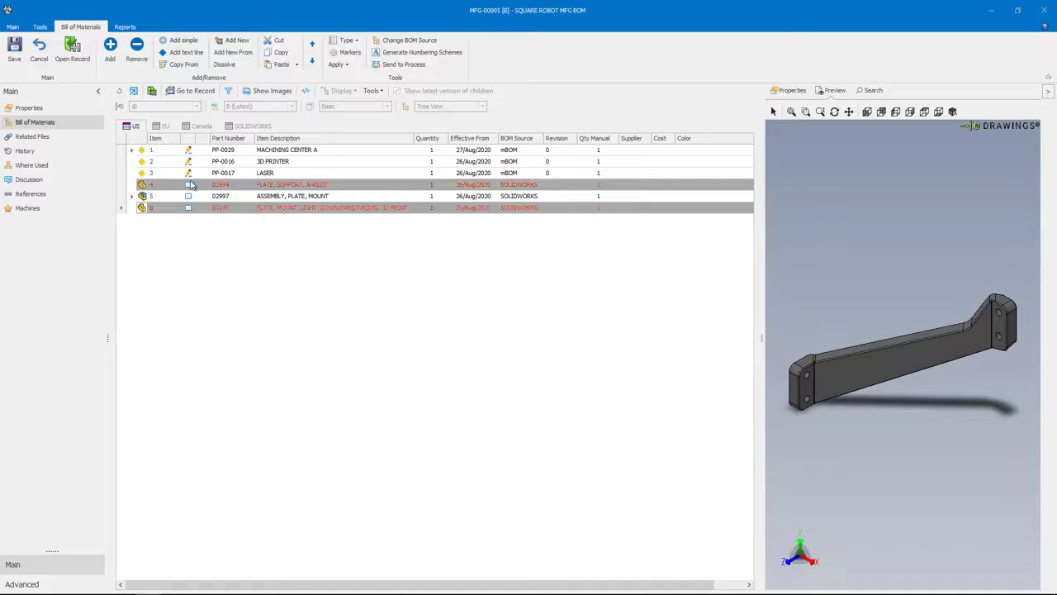
pyautogui.rightClick(142, 162)
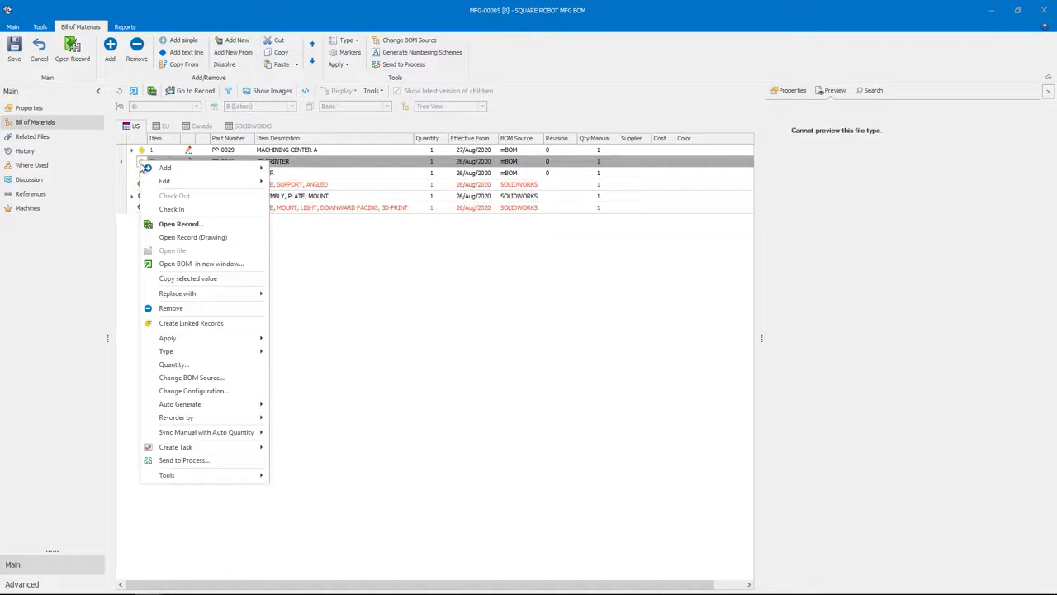
pyautogui.moveTo(164, 181)
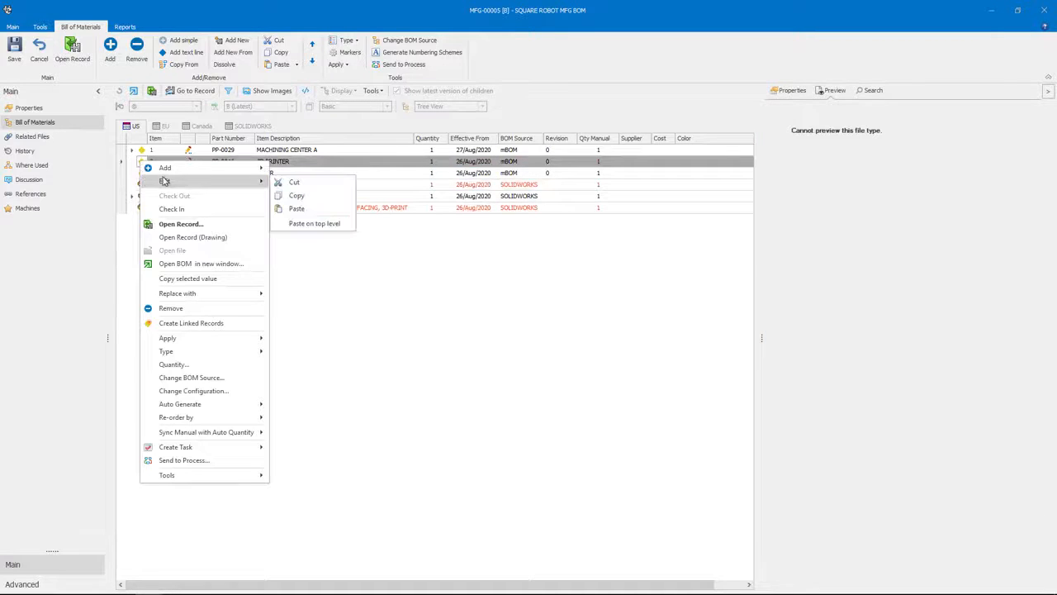
pyautogui.click(314, 209)
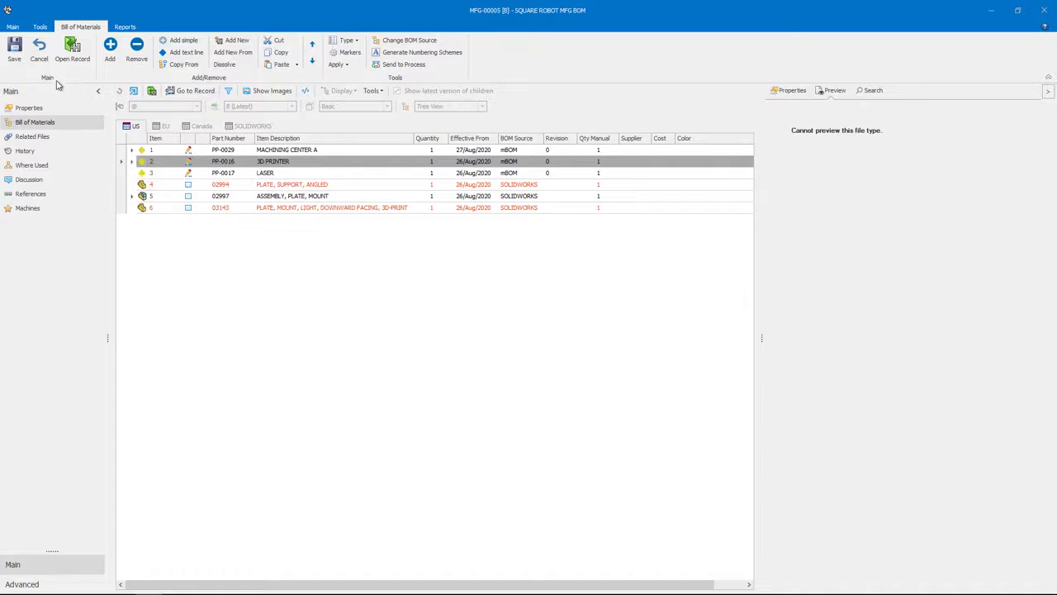
pyautogui.click(15, 51)
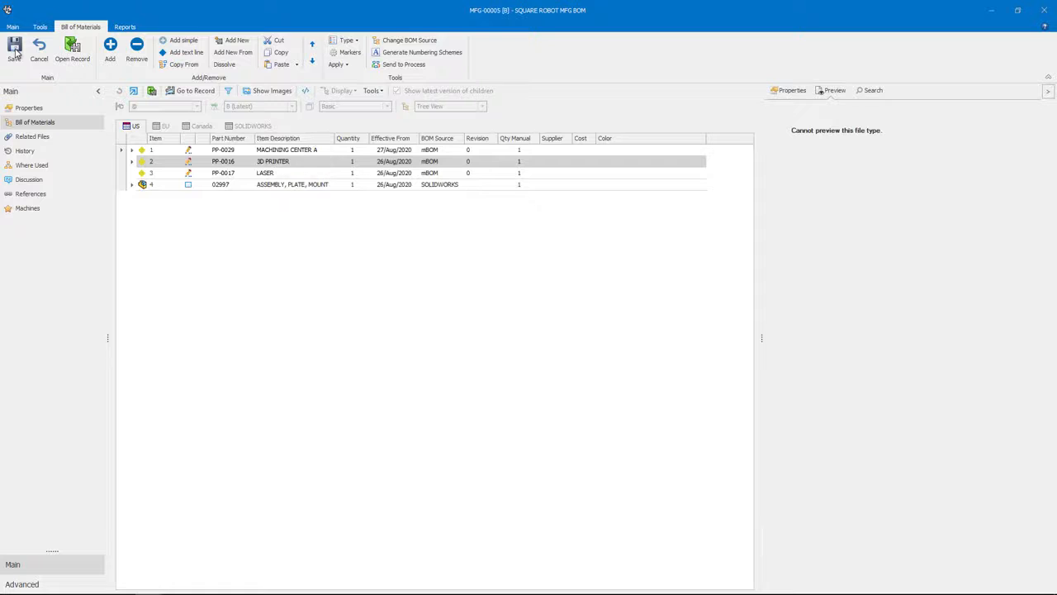
# Add a new process record based on LASER, with BRAKE PRESS as its equipment description
pyautogui.click(143, 186)
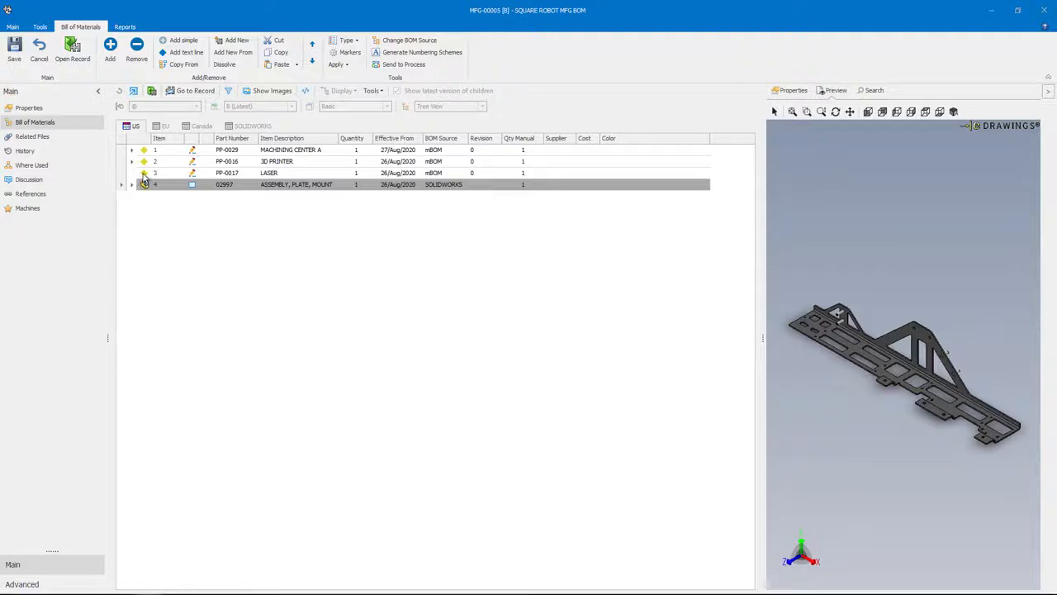
pyautogui.rightClick(143, 174)
pyautogui.moveTo(171, 182)
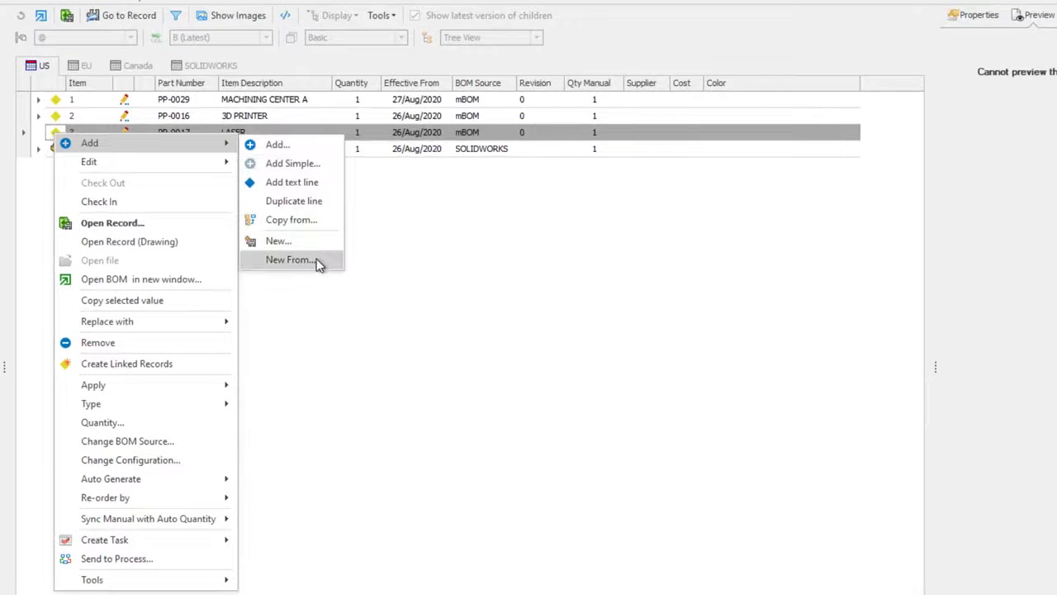
pyautogui.click(289, 260)
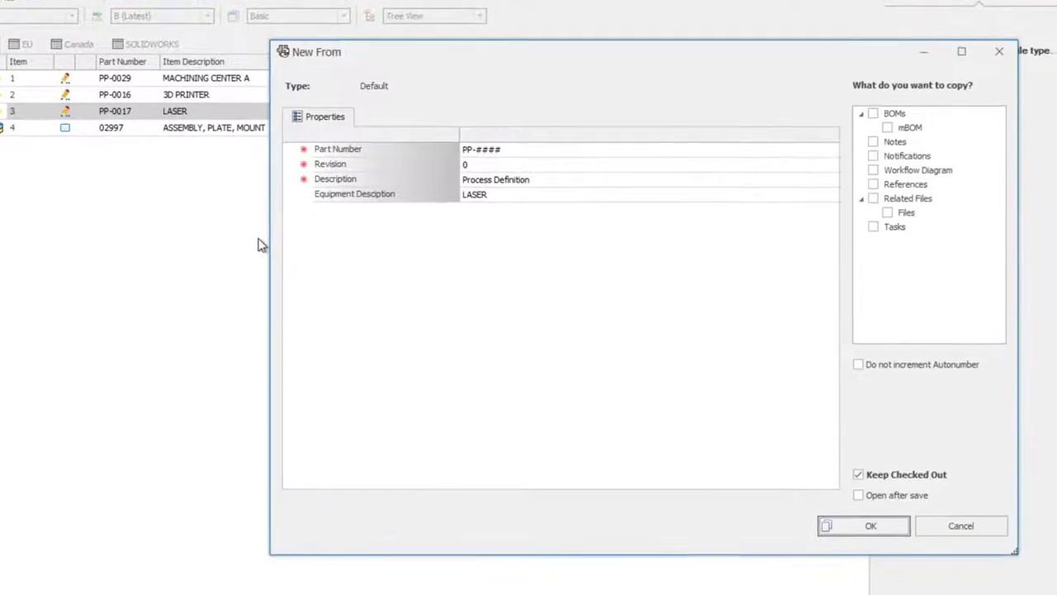
pyautogui.doubleClick(523, 193)
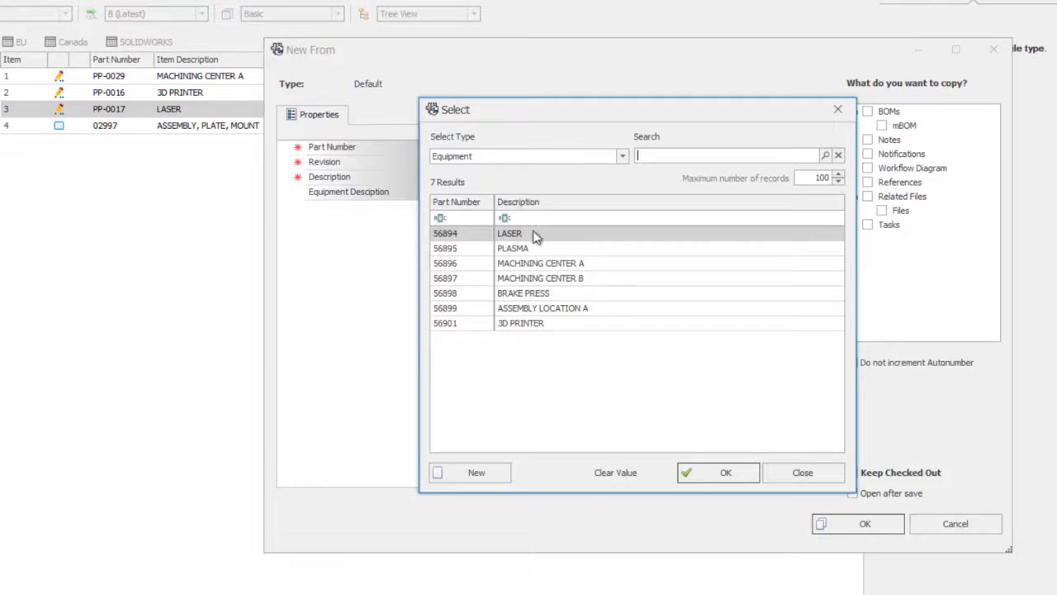
pyautogui.click(571, 292)
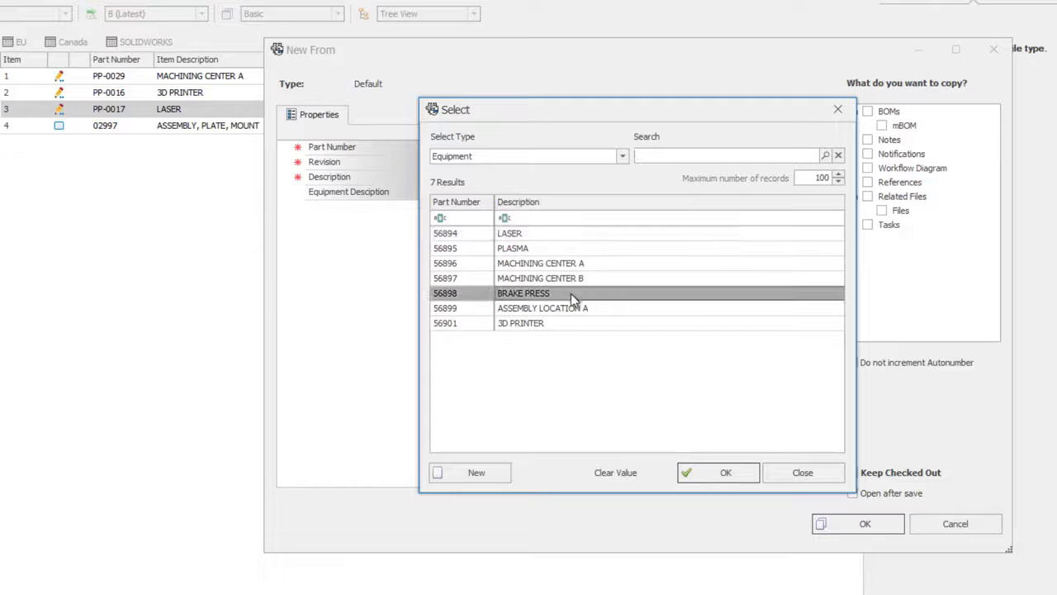
pyautogui.click(702, 472)
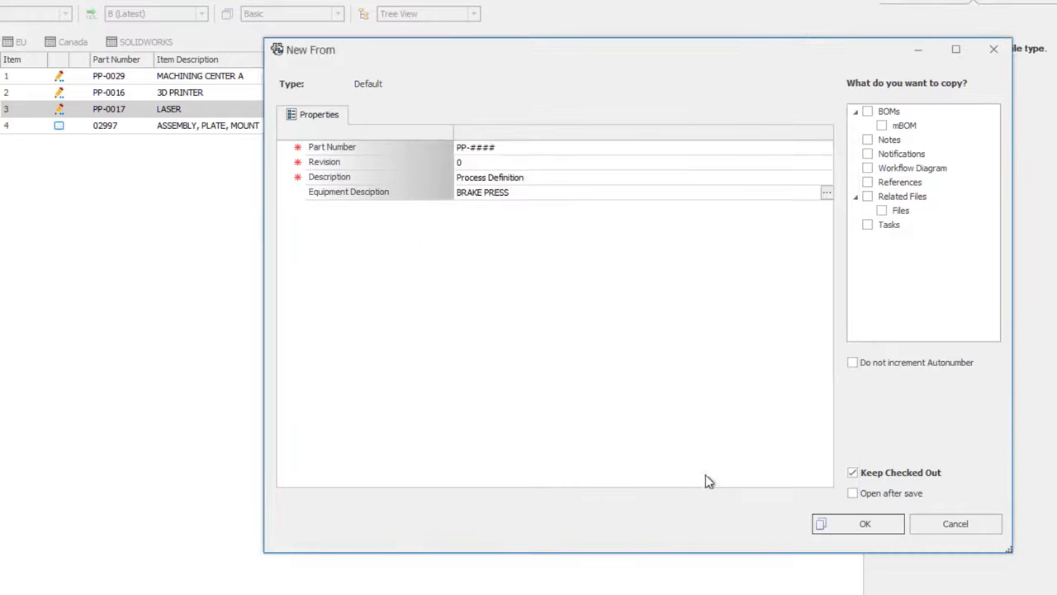
pyautogui.click(838, 523)
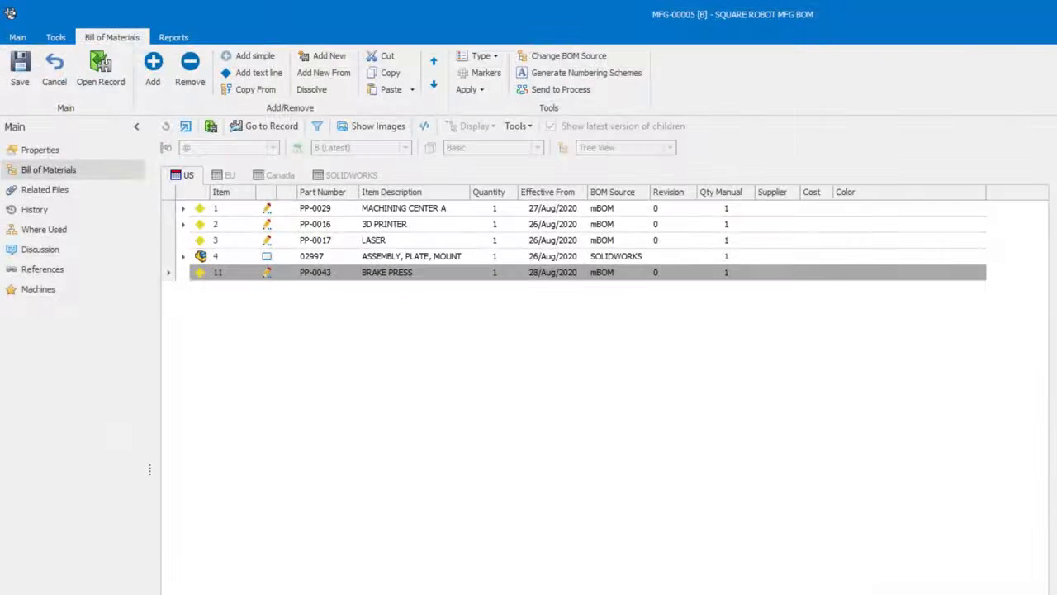
# Dissolve assembly 02997, ASSEMBLY, PLATE, MOUNT, into its component parts in the US BOM
pyautogui.click(198, 257)
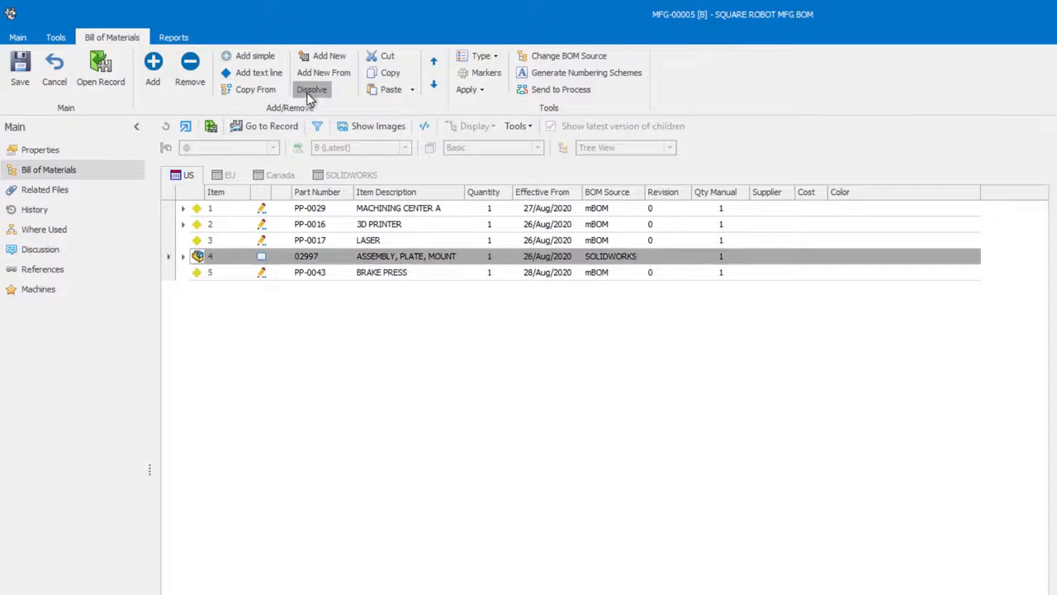
pyautogui.click(311, 91)
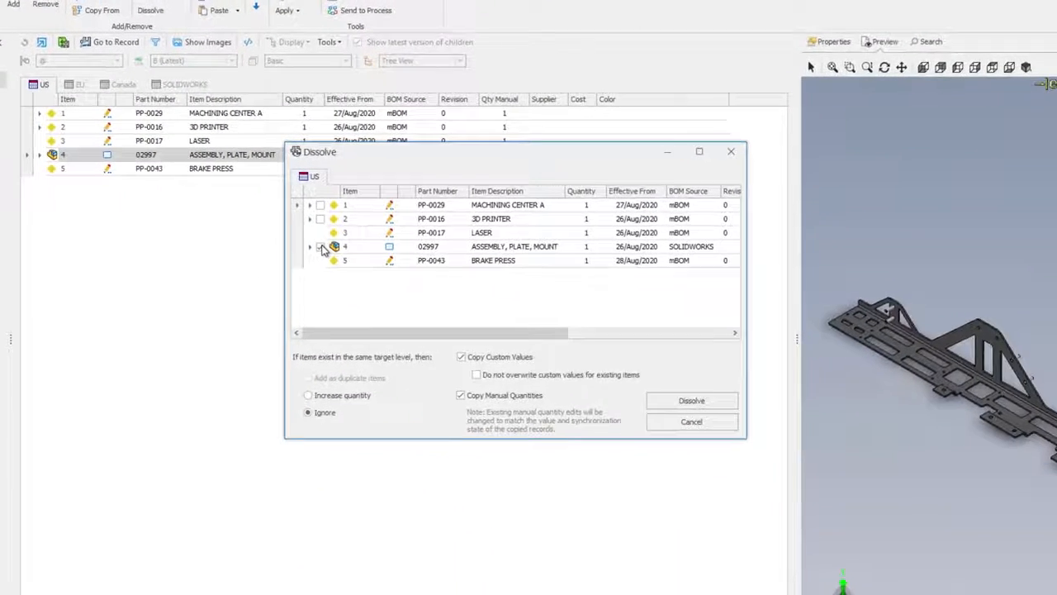
pyautogui.click(691, 400)
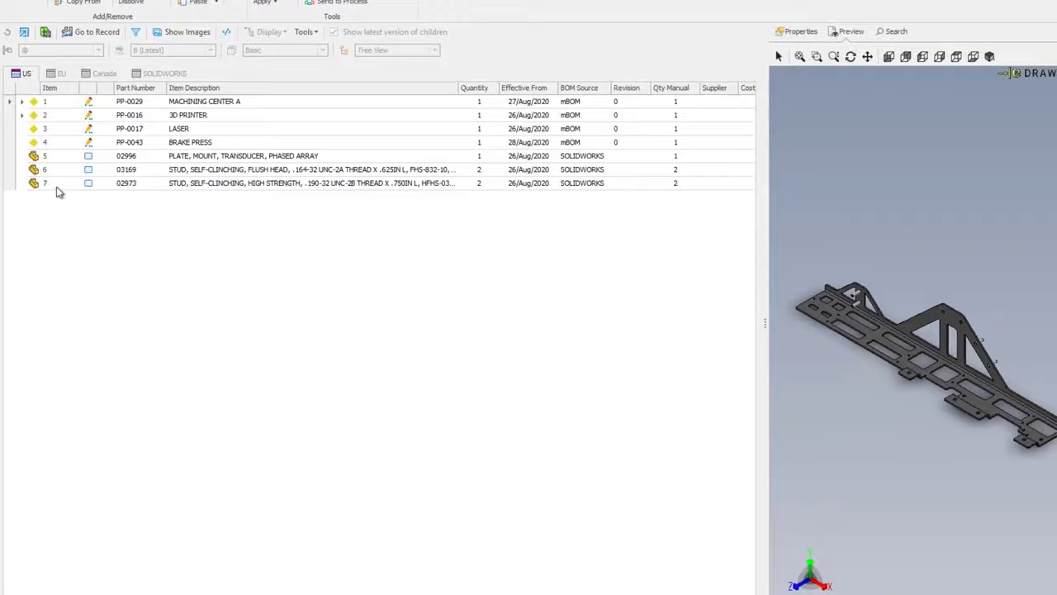
# Remove the two self-clinching studs, 03169 and 02973, from the US BOM
pyautogui.click(35, 171)
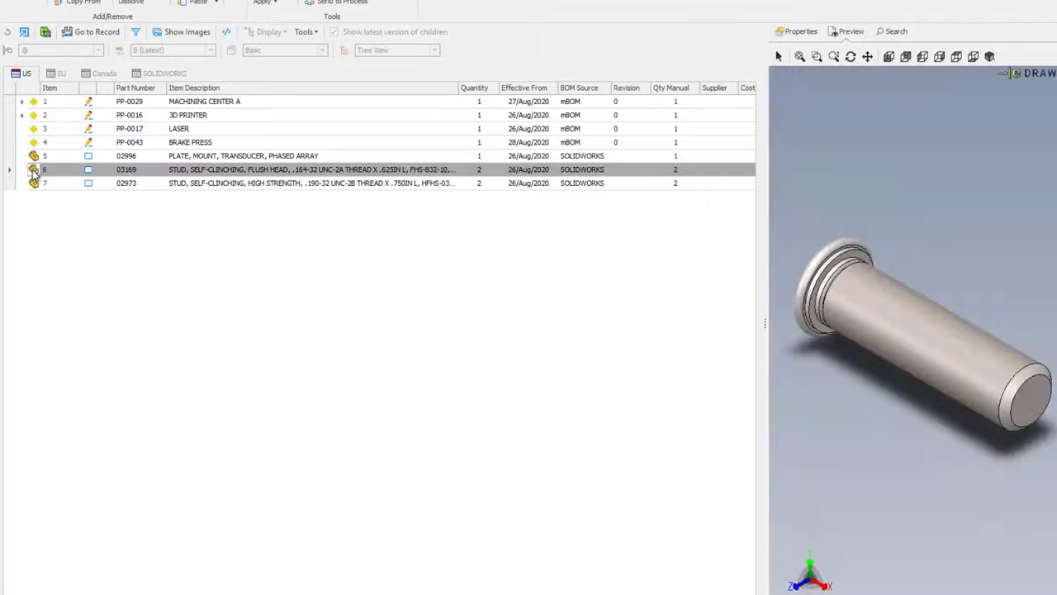
pyautogui.keyDown('shift'); pyautogui.click(34, 182); pyautogui.keyUp('shift')
pyautogui.rightClick(34, 183)
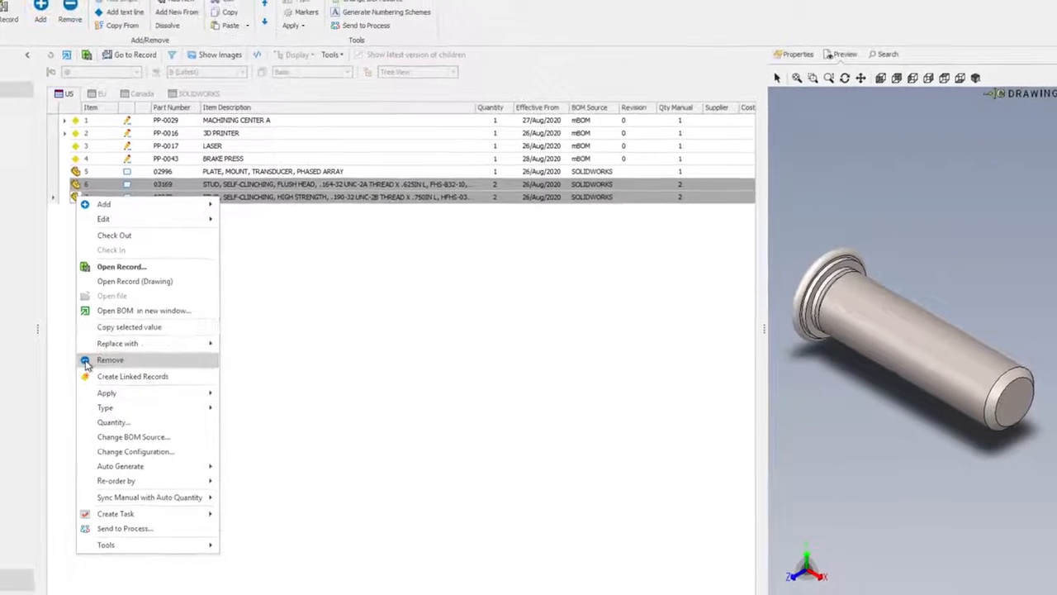
pyautogui.click(86, 361)
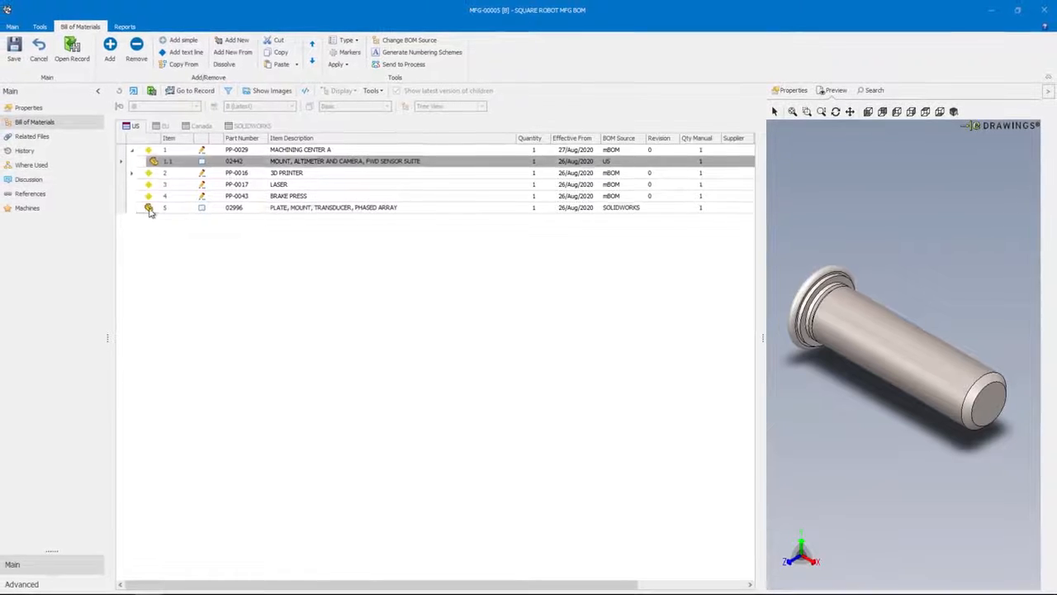
# Select part 02996, PLATE, MOUNT, TRANSDUCER, PHASED ARRAY, and bring up its editing commands
pyautogui.click(146, 207)
pyautogui.rightClick(150, 211)
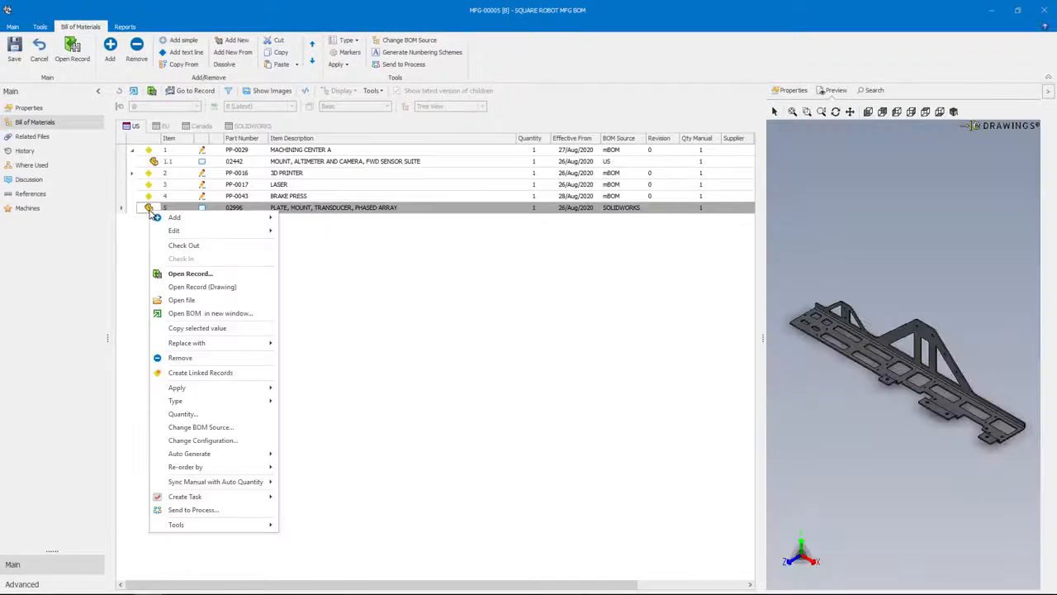
pyautogui.moveTo(165, 230)
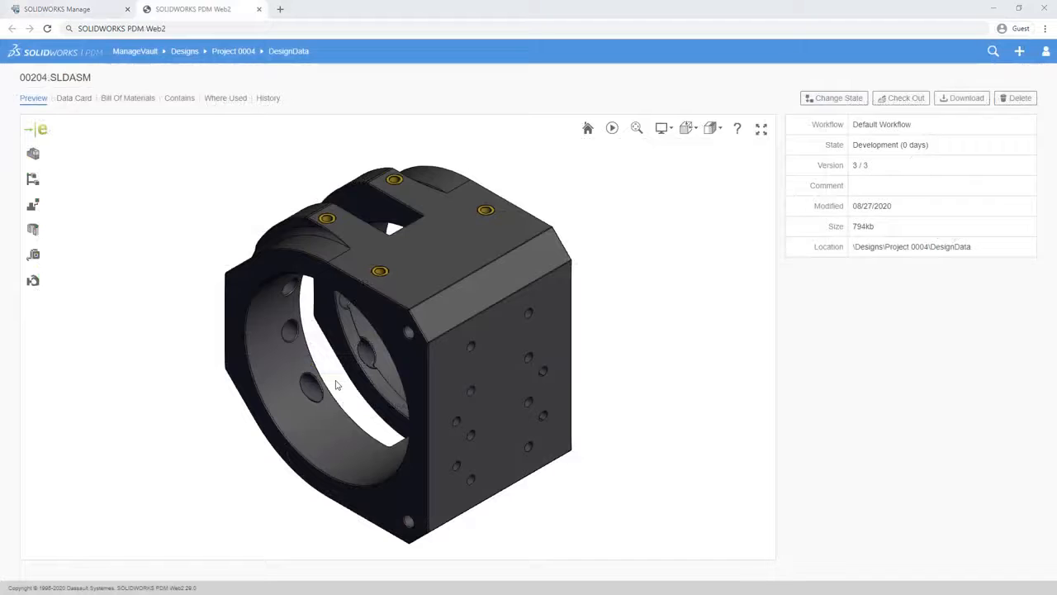
# Switch to the SOLIDWORKS Manage web client and start sharing assembly 00204 using the Copy Link option
pyautogui.moveTo(342, 383); pyautogui.dragTo(431, 365)
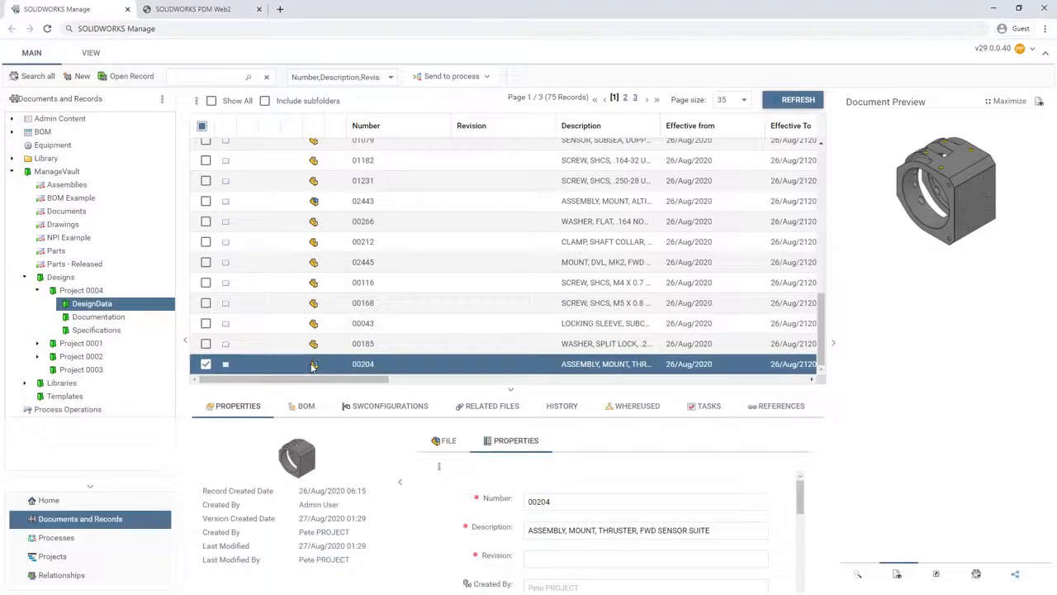
pyautogui.rightClick(312, 366)
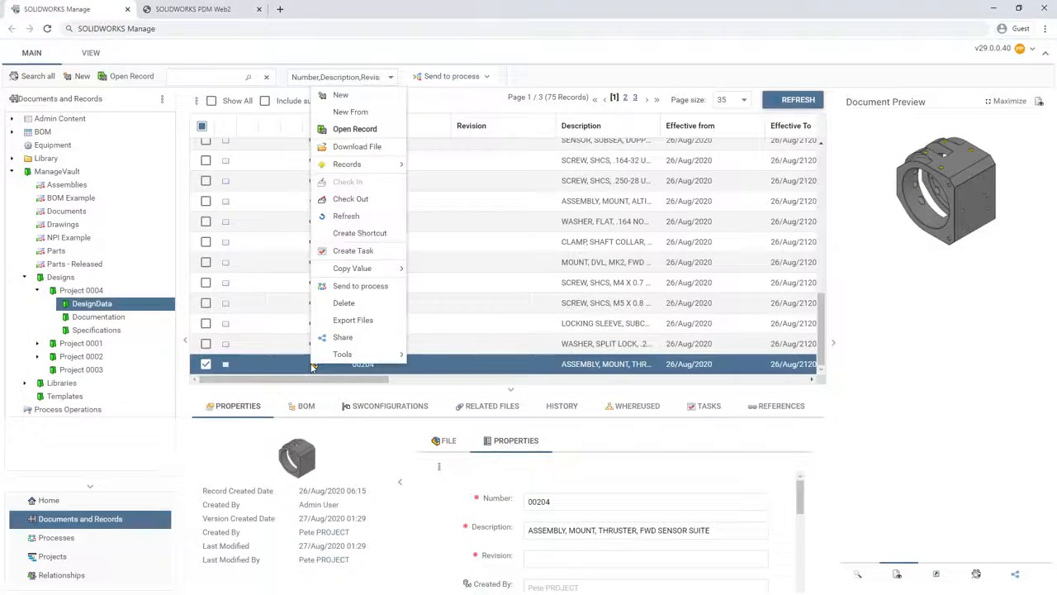
pyautogui.click(325, 341)
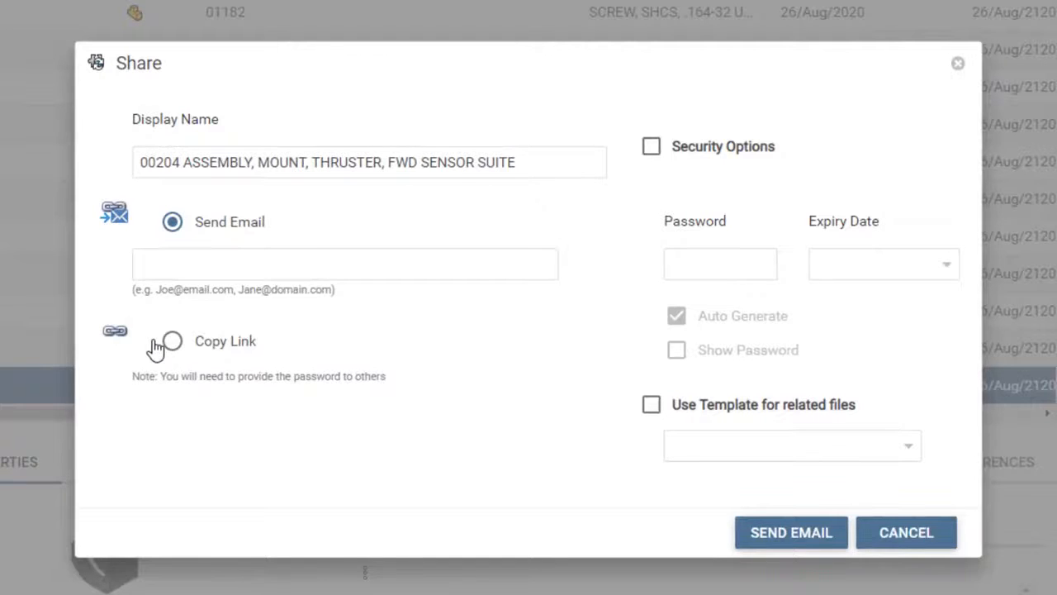
pyautogui.click(172, 345)
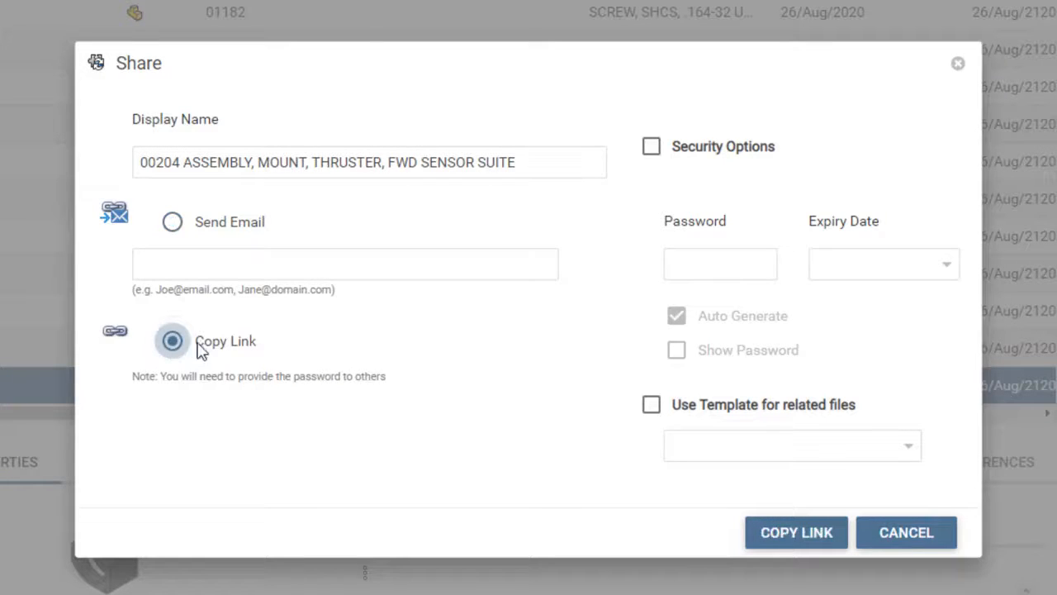
# Use the Reference Files template for related files and copy the share link without security options
pyautogui.click(650, 148)
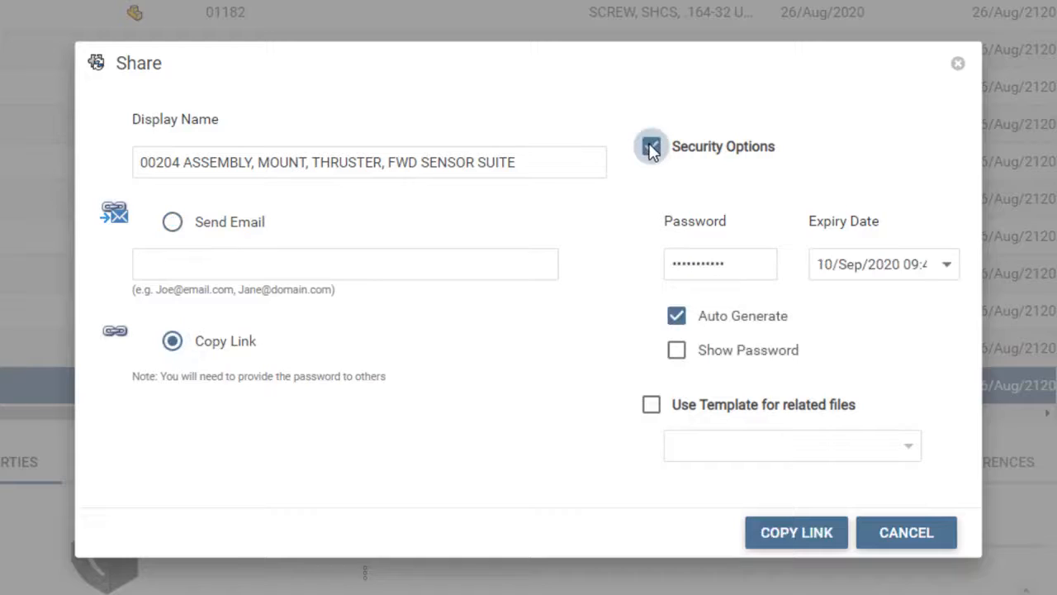
pyautogui.click(651, 149)
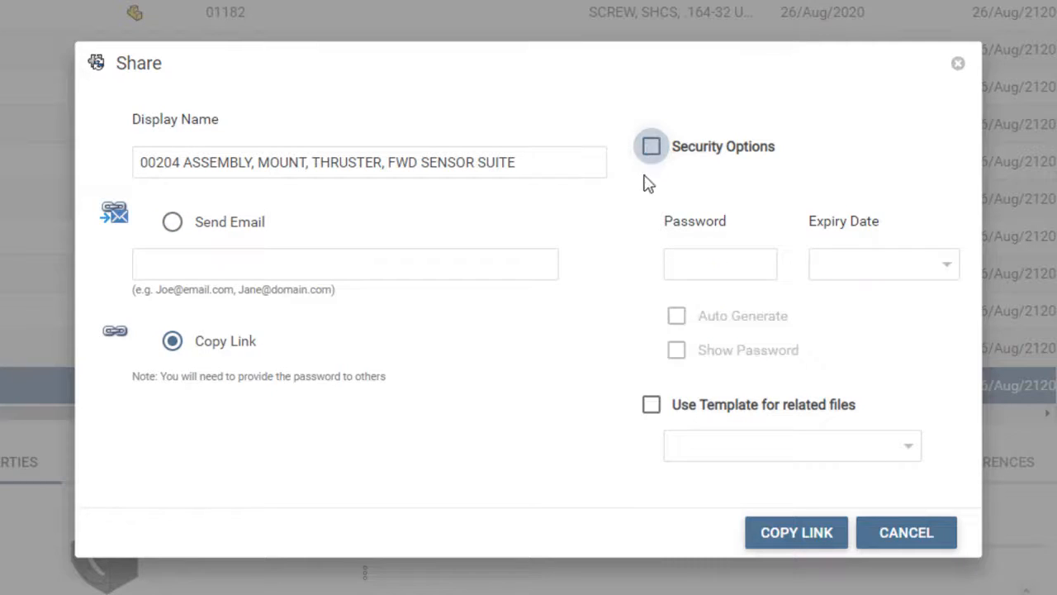
pyautogui.click(652, 405)
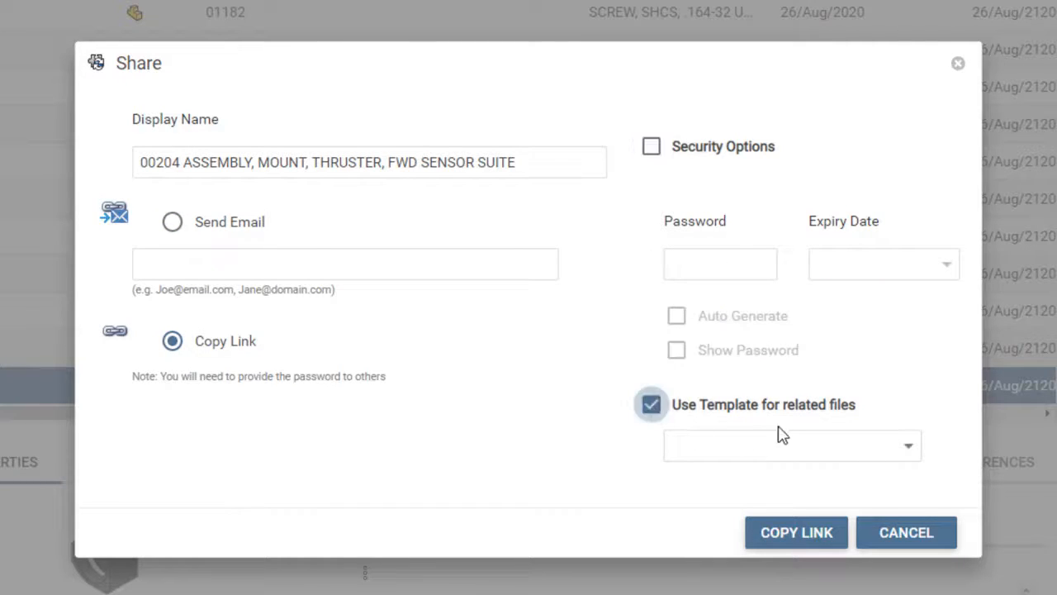
pyautogui.click(900, 453)
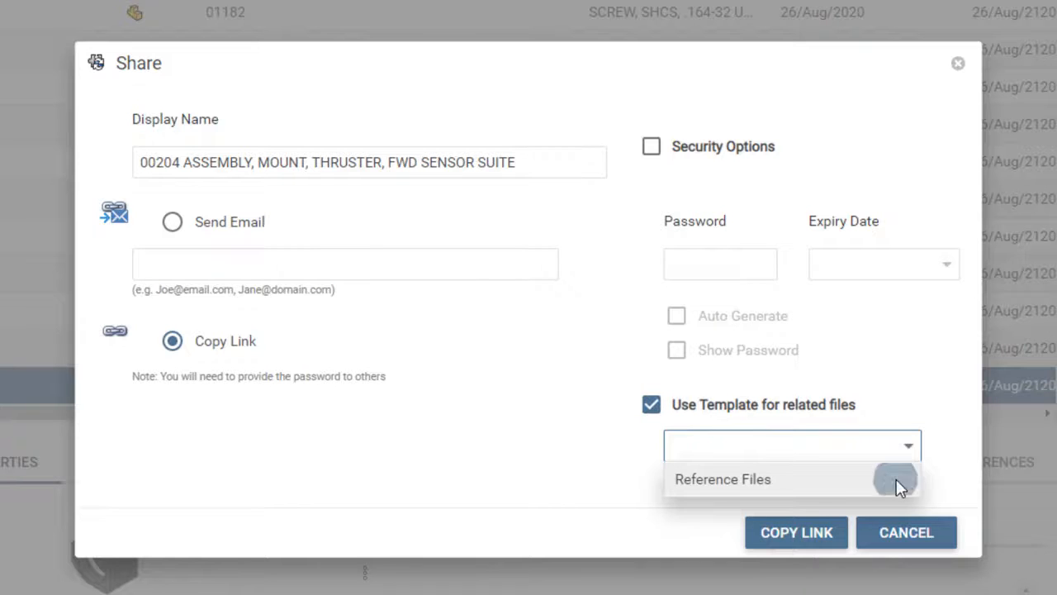
pyautogui.click(897, 483)
pyautogui.click(822, 535)
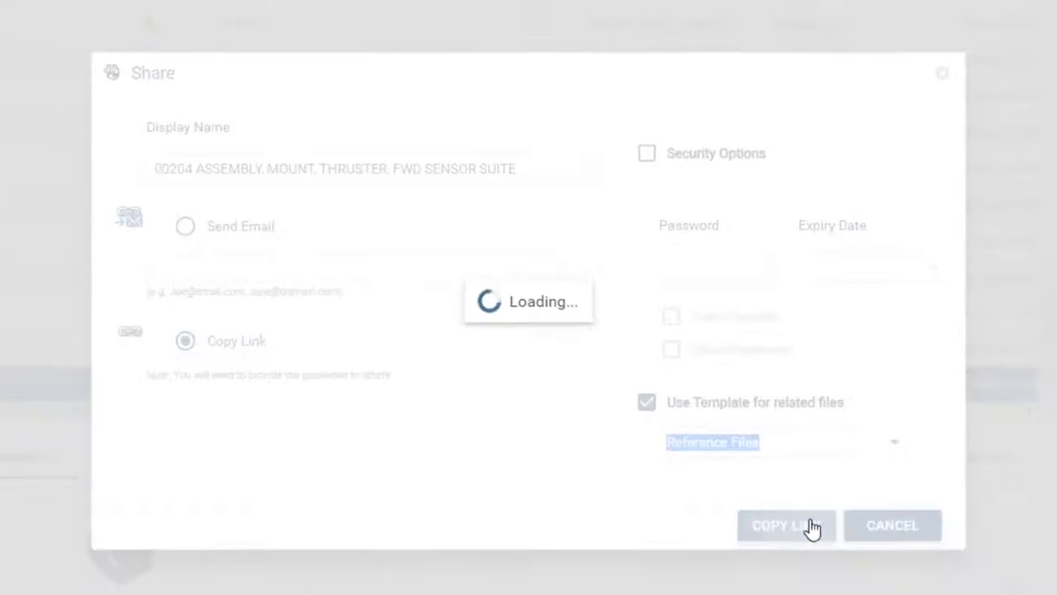